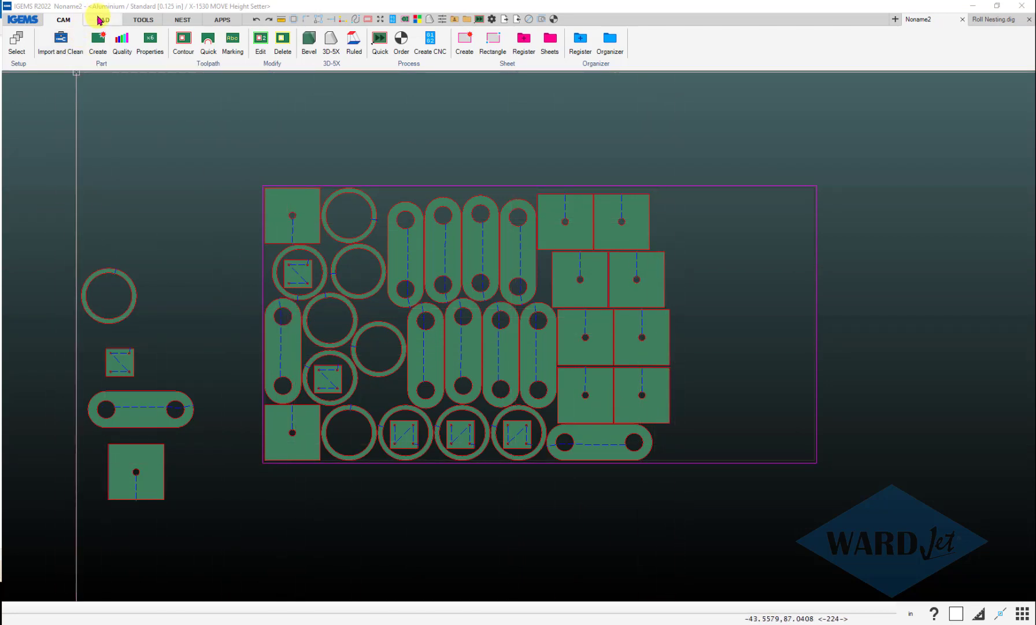
Step: Draw a vertical line about 52 in long from the lower corner of the outermost square parts up past the sheet's upper edge
{"action": "left_click", "coordinate": [101, 21]}
{"action": "left_click", "coordinate": [59, 42]}
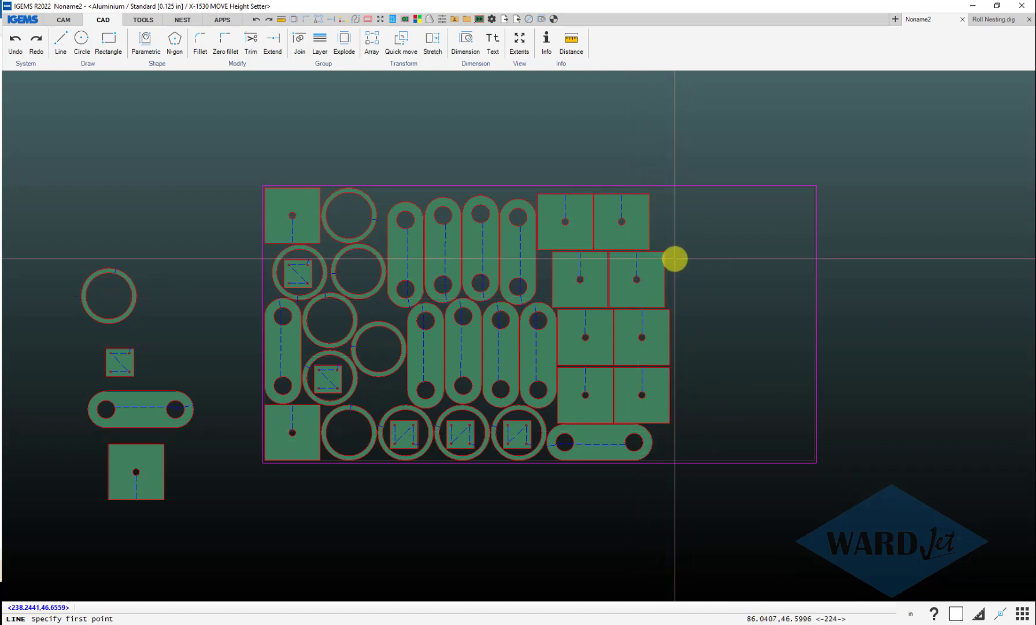
{"action": "scroll", "coordinate": [674, 258], "scroll_direction": "up", "scroll_amount": 2}
{"action": "left_click", "coordinate": [1002, 613]}
{"action": "left_click", "coordinate": [667, 493]}
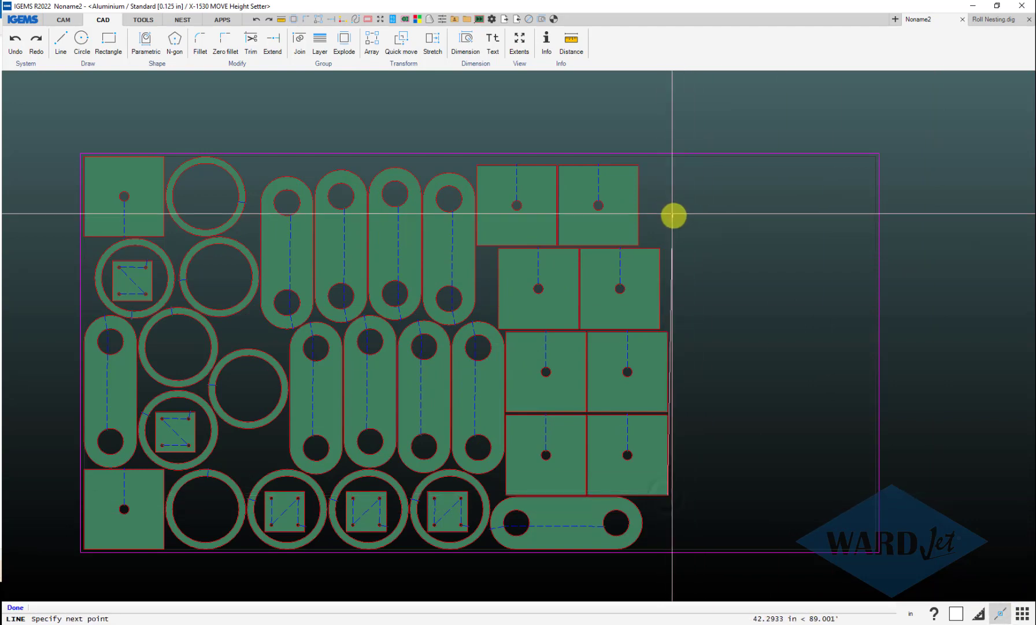
{"action": "scroll", "coordinate": [672, 167], "scroll_direction": "up", "scroll_amount": 5}
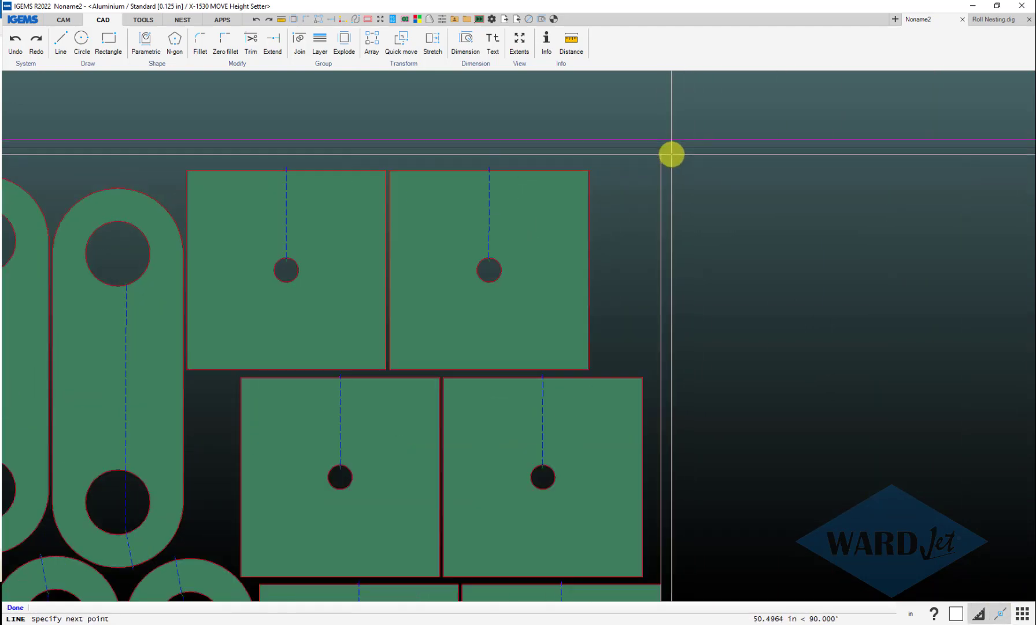
{"action": "middle_click_drag", "start_coordinate": [671, 152], "coordinate": [666, 213]}
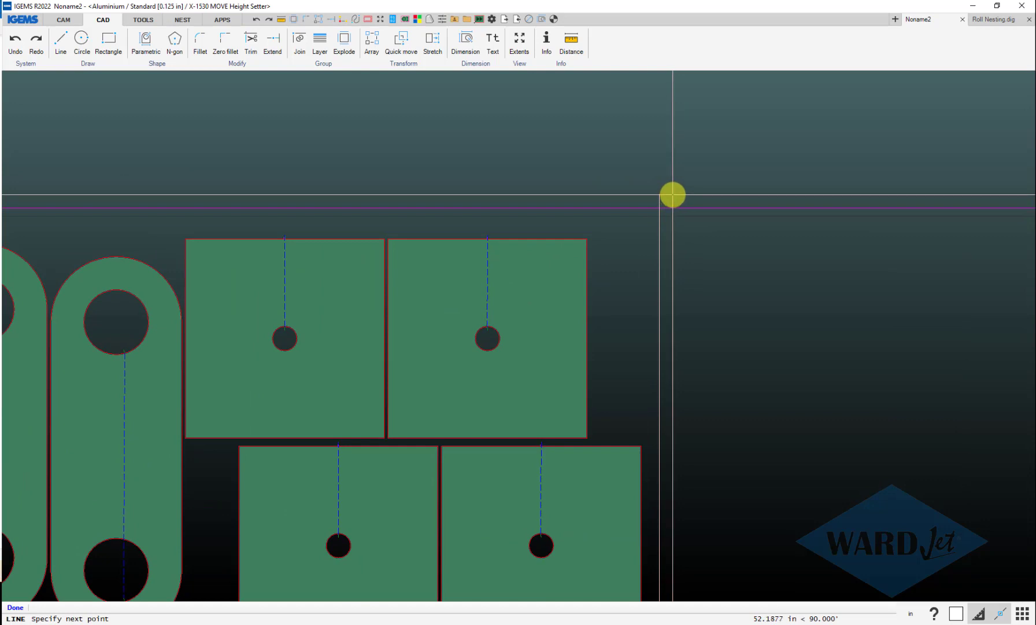
{"action": "left_click", "coordinate": [673, 193]}
{"action": "scroll", "coordinate": [676, 162], "scroll_direction": "down", "scroll_amount": 5}
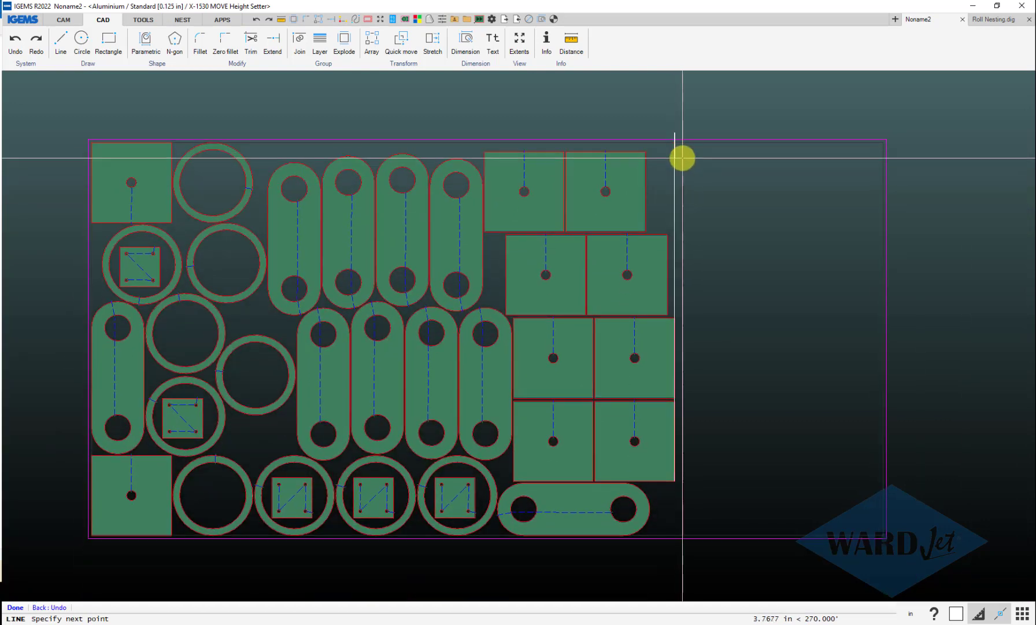
Step: Stretch the vertical line's lower end down past the sheet's lower edge
{"action": "left_click", "coordinate": [673, 203]}
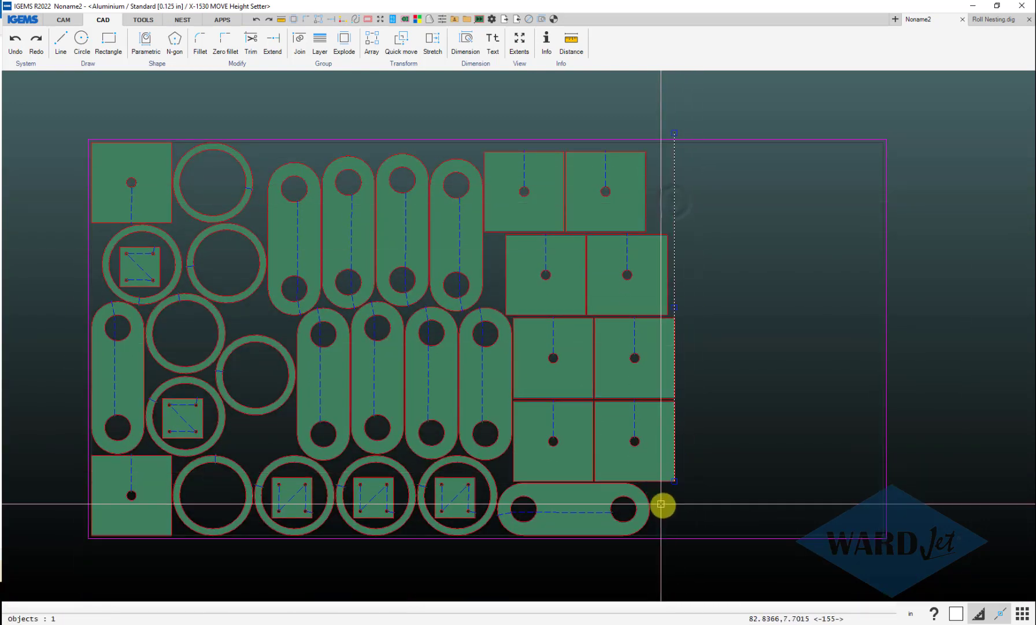
{"action": "scroll", "coordinate": [662, 505], "scroll_direction": "up", "scroll_amount": 2}
{"action": "scroll", "coordinate": [662, 504], "scroll_direction": "up", "scroll_amount": 2}
{"action": "scroll", "coordinate": [691, 442], "scroll_direction": "down", "scroll_amount": 1}
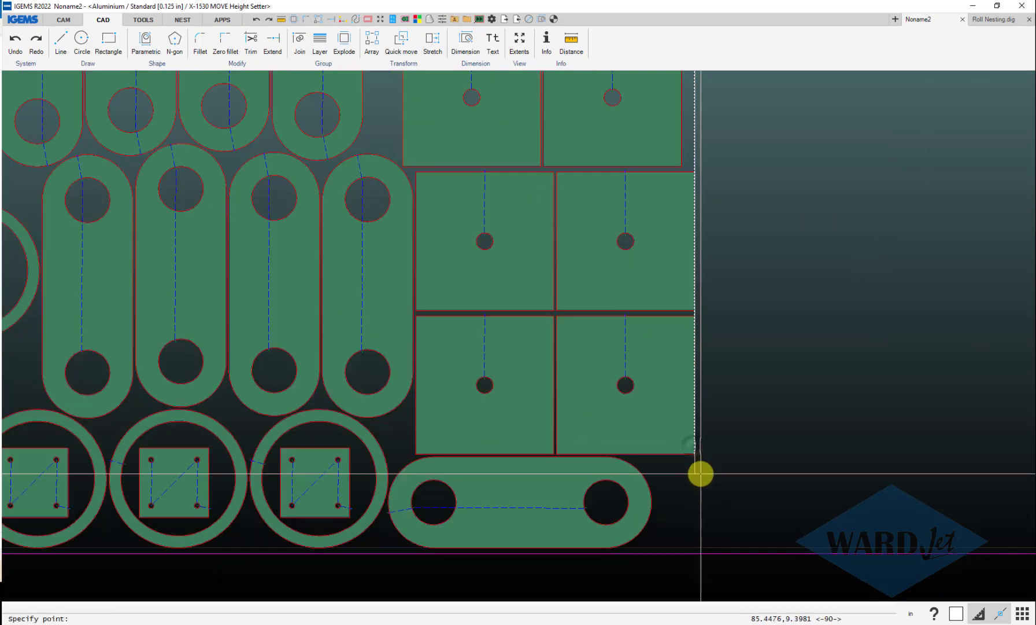
{"action": "scroll", "coordinate": [675, 393], "scroll_direction": "down", "scroll_amount": 1}
{"action": "scroll", "coordinate": [678, 475], "scroll_direction": "up", "scroll_amount": 4}
{"action": "left_click", "coordinate": [678, 466]}
{"action": "scroll", "coordinate": [679, 466], "scroll_direction": "down", "scroll_amount": 4}
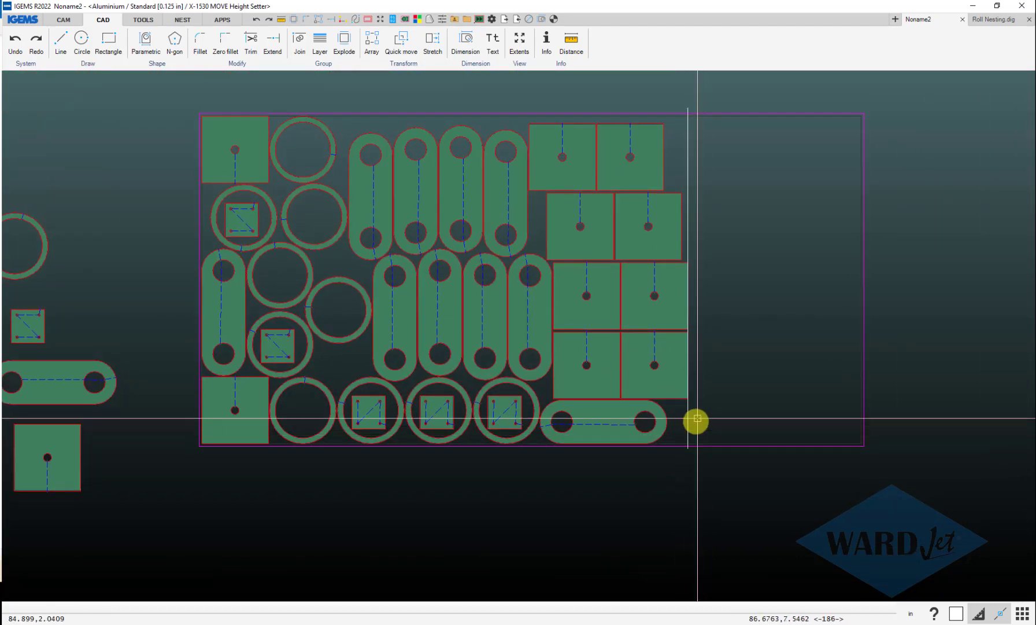
Step: Move the vertical line slightly to the right so it clears the edge of the outermost square parts
{"action": "scroll", "coordinate": [693, 421], "scroll_direction": "up", "scroll_amount": 4}
{"action": "scroll", "coordinate": [682, 428], "scroll_direction": "down", "scroll_amount": 4}
{"action": "scroll", "coordinate": [657, 433], "scroll_direction": "up", "scroll_amount": 1}
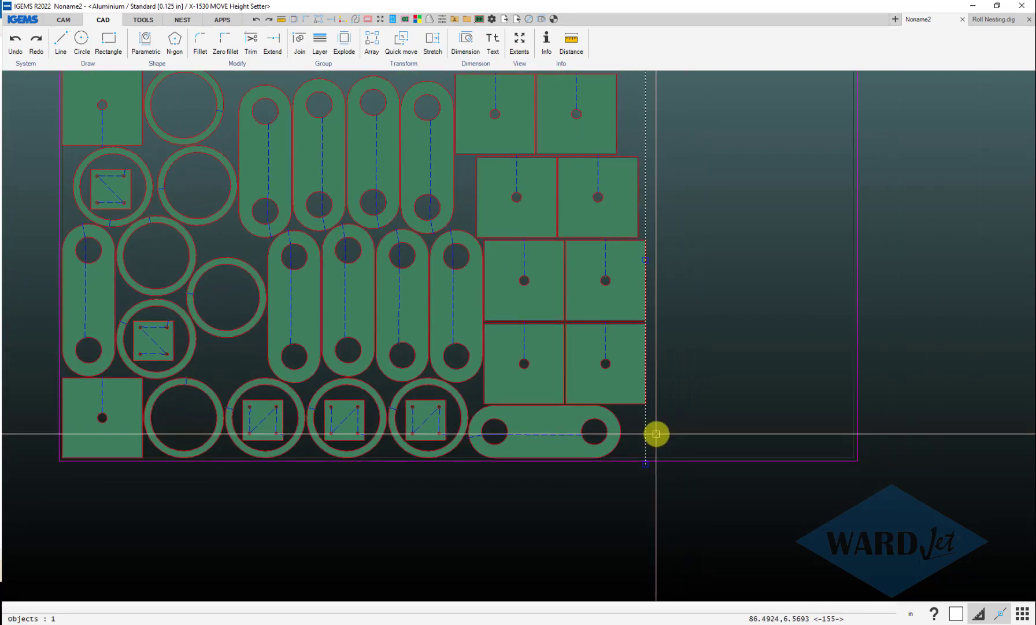
{"action": "left_click", "coordinate": [664, 438]}
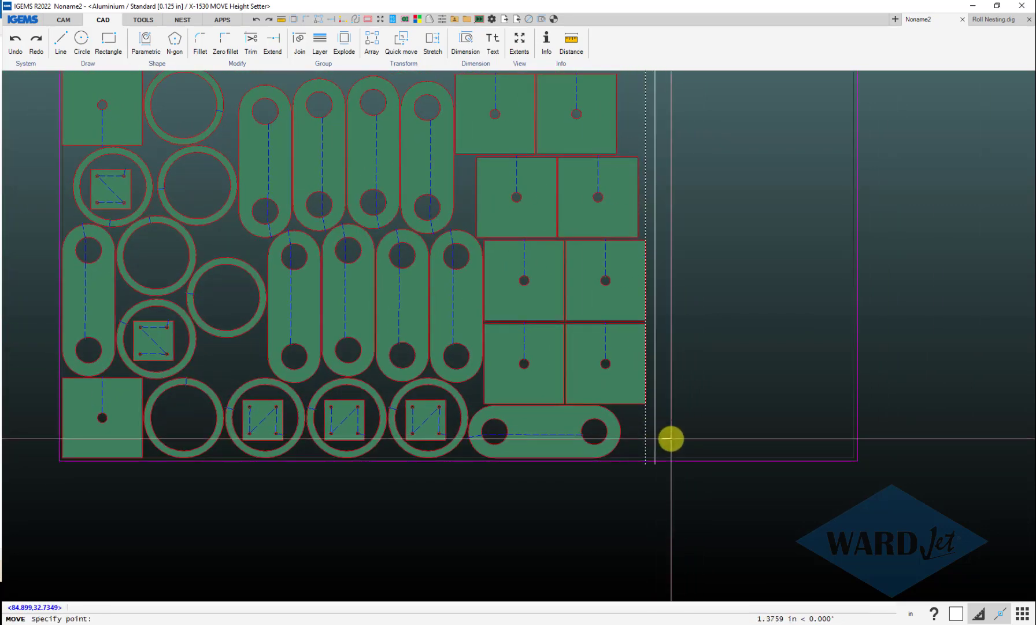
{"action": "key", "text": "space"}
{"action": "type", "text": "20"}
{"action": "key", "text": "Return"}
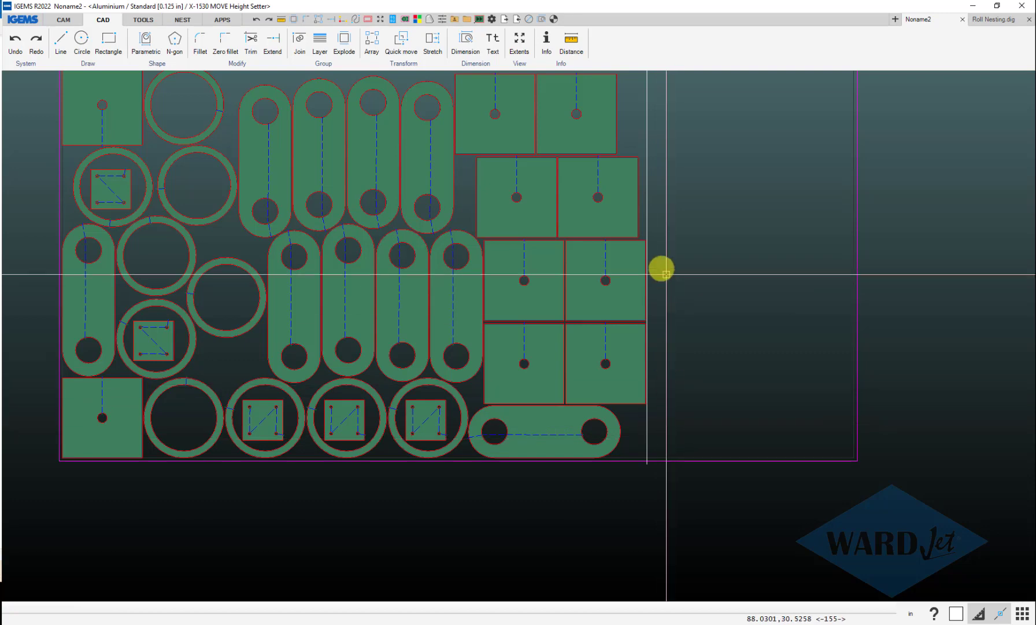
{"action": "scroll", "coordinate": [641, 233], "scroll_direction": "up", "scroll_amount": 3}
{"action": "scroll", "coordinate": [671, 301], "scroll_direction": "down", "scroll_amount": 6}
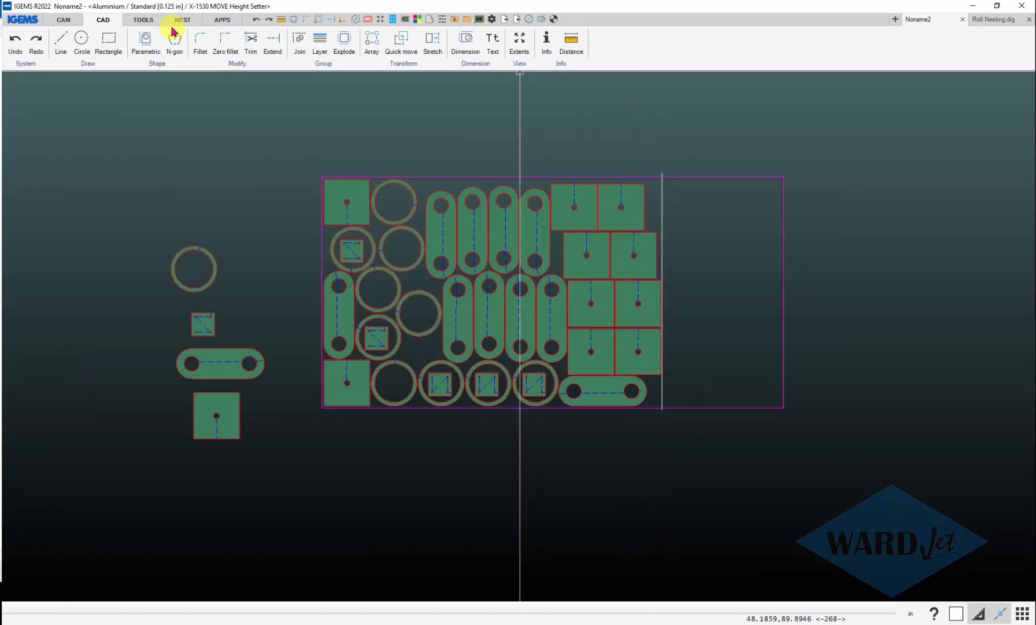
Step: Draw a horizontal line about 88 in long from the midpoint of the sheet's left edge perpendicular to the vertical line
{"action": "scroll", "coordinate": [272, 255], "scroll_direction": "up", "scroll_amount": 4}
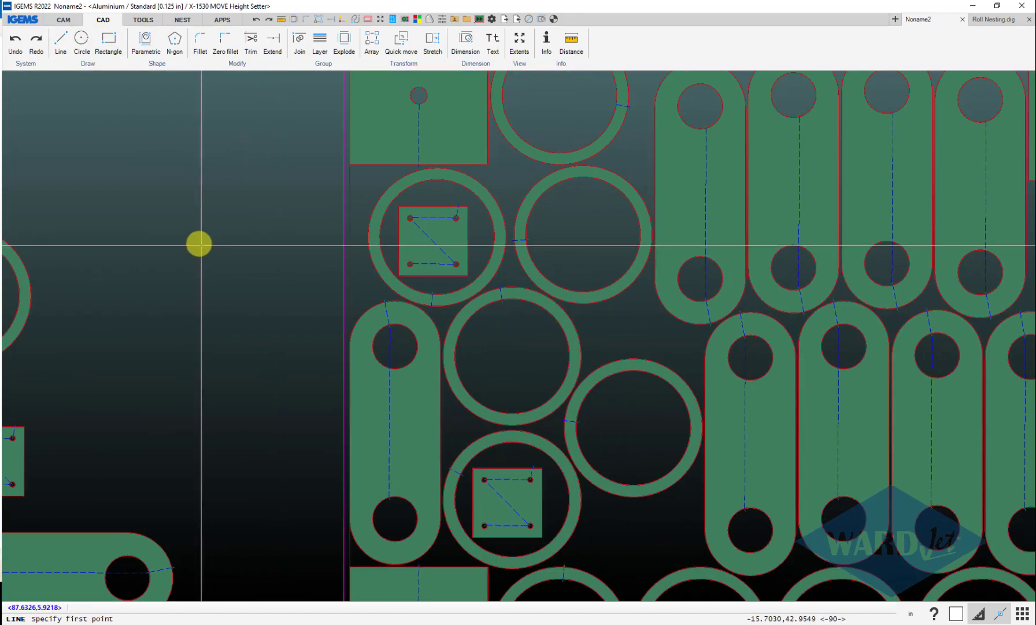
{"action": "right_click", "coordinate": [281, 336]}
{"action": "left_click", "coordinate": [325, 364]}
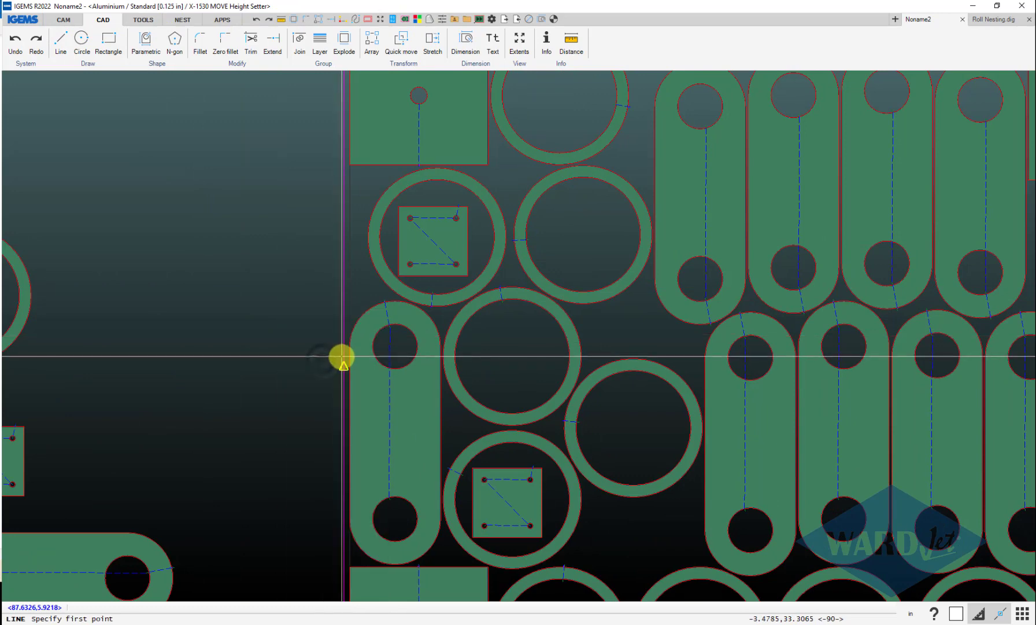
{"action": "scroll", "coordinate": [192, 342], "scroll_direction": "down", "scroll_amount": 5}
{"action": "scroll", "coordinate": [548, 354], "scroll_direction": "up", "scroll_amount": 7}
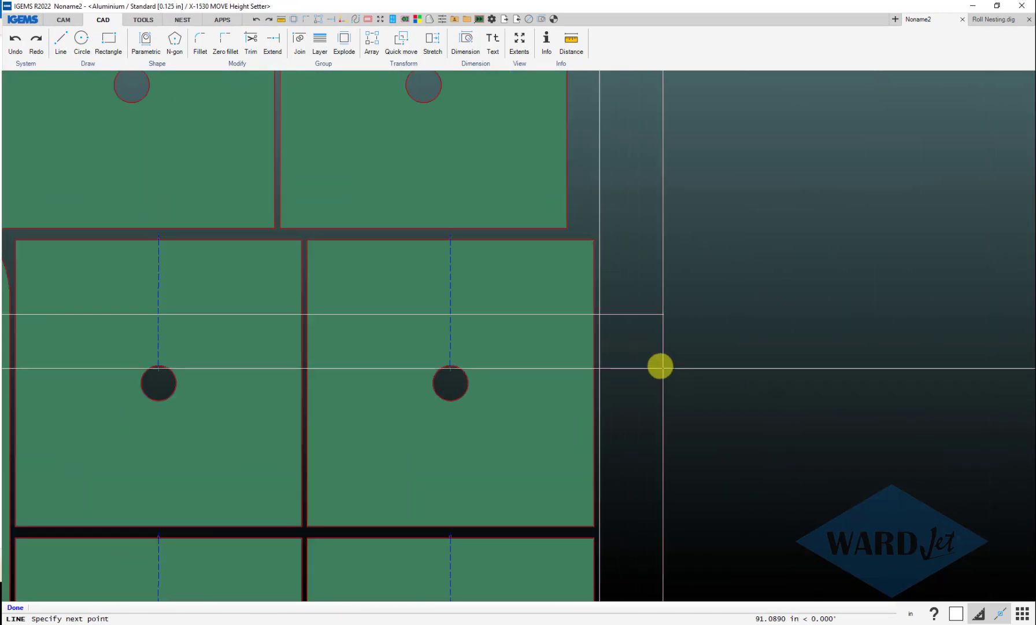
{"action": "right_click", "coordinate": [653, 314]}
{"action": "left_click", "coordinate": [698, 445]}
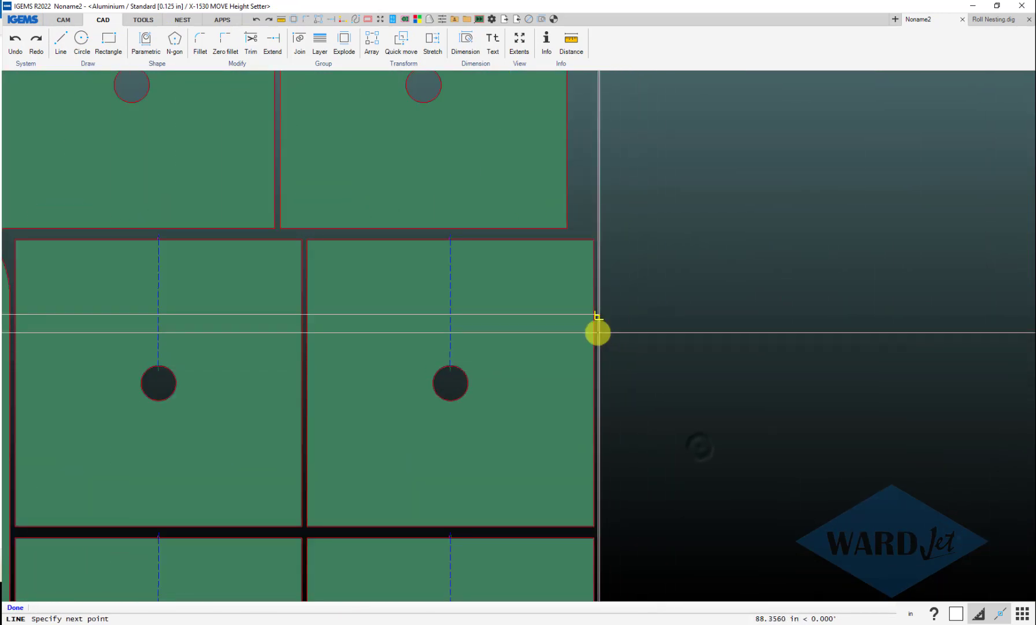
{"action": "scroll", "coordinate": [598, 332], "scroll_direction": "down", "scroll_amount": 5}
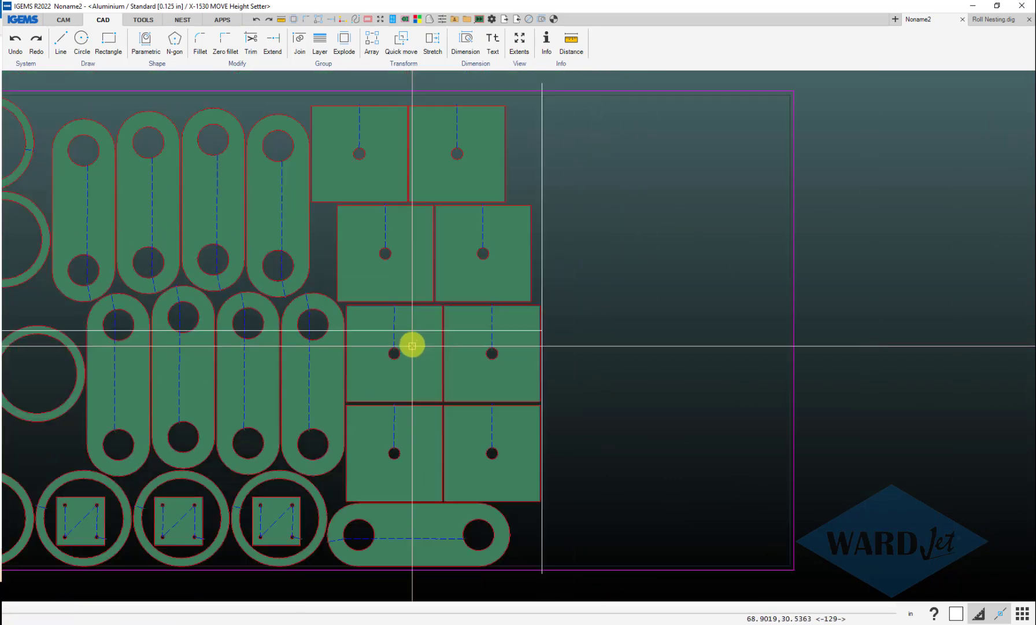
Step: Stretch the horizontal line's left end slightly beyond the sheet's left edge
{"action": "scroll", "coordinate": [340, 319], "scroll_direction": "down", "scroll_amount": 2}
{"action": "scroll", "coordinate": [363, 398], "scroll_direction": "up", "scroll_amount": 10}
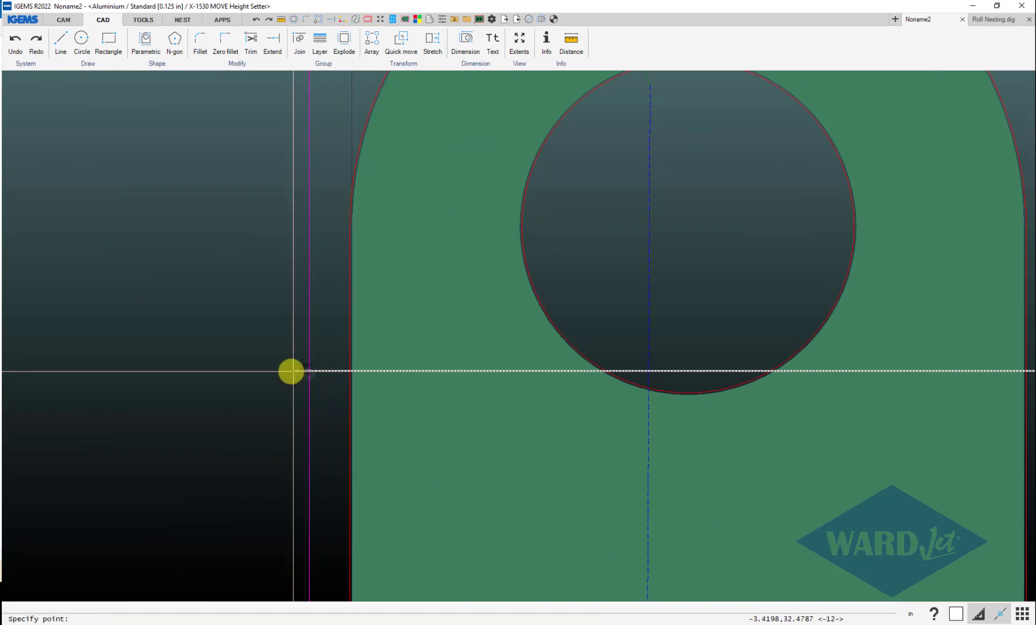
{"action": "scroll", "coordinate": [290, 372], "scroll_direction": "down", "scroll_amount": 10}
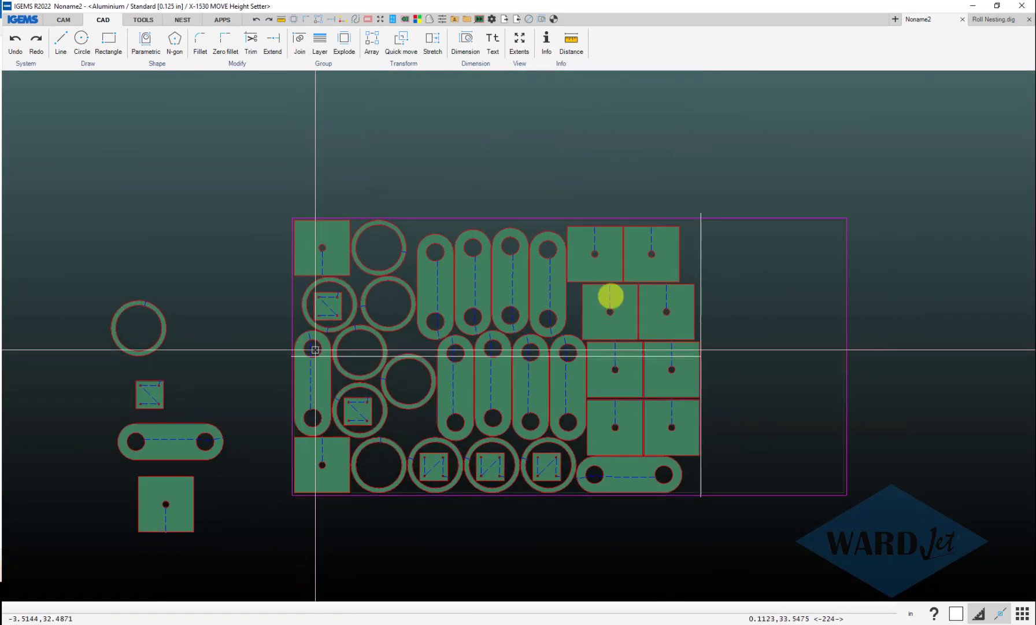
Step: Offset the vertical line repeatedly by 24 in toward the sheet's left edge to divide the nest into strips
{"action": "left_click", "coordinate": [634, 278]}
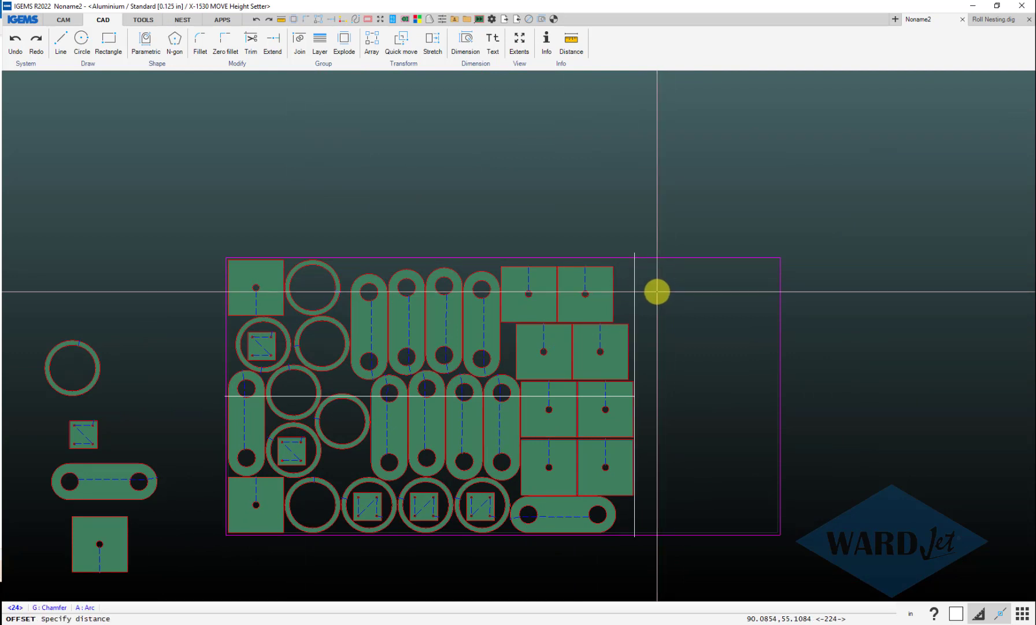
{"action": "type", "text": "24"}
{"action": "key", "text": "Return"}
{"action": "left_click", "coordinate": [578, 294]}
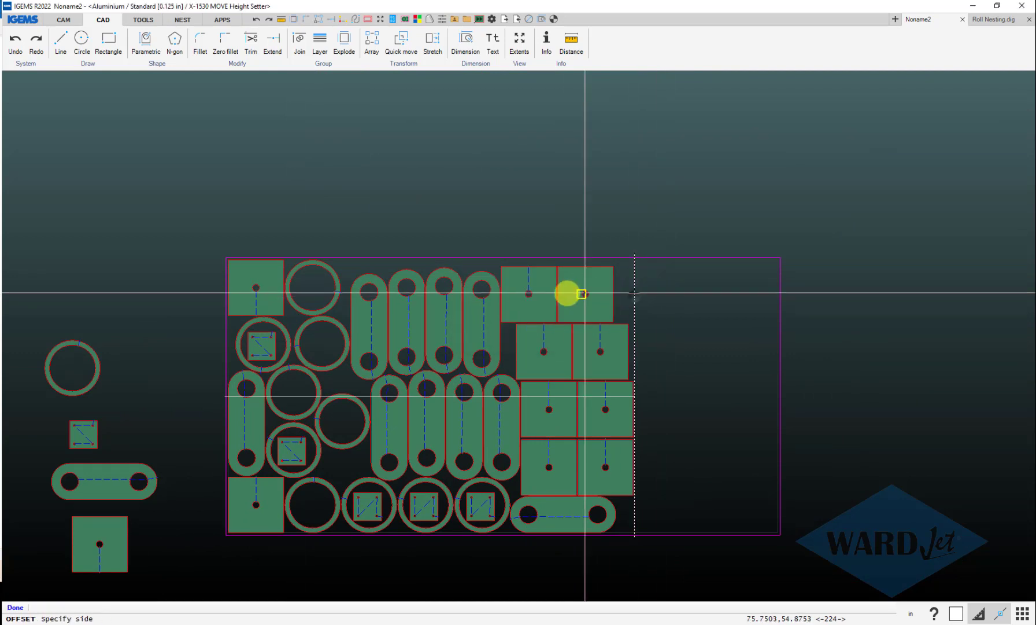
{"action": "left_click", "coordinate": [522, 278]}
{"action": "left_click", "coordinate": [463, 291]}
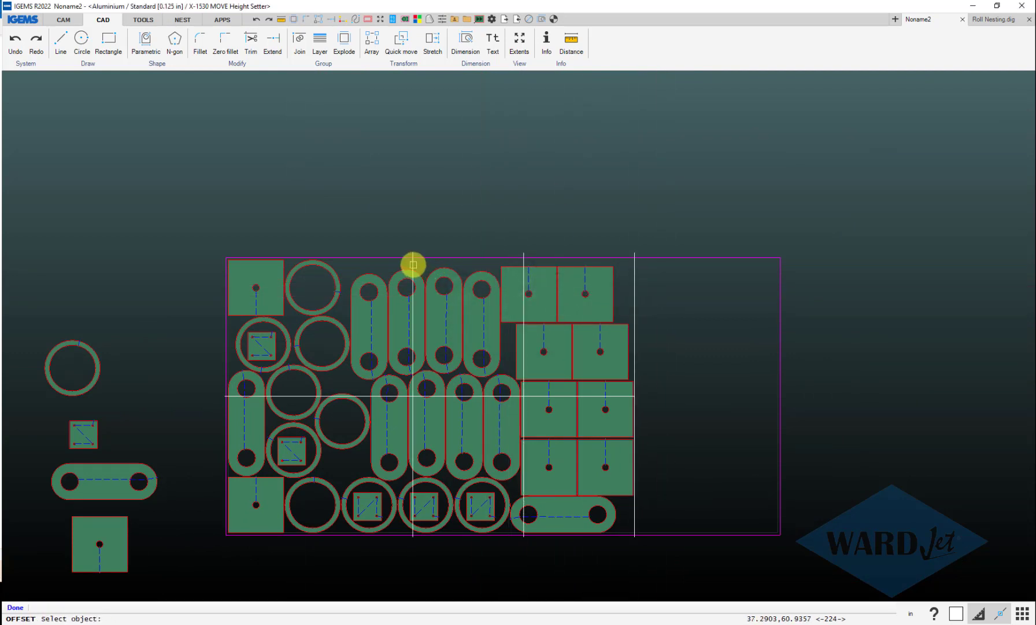
{"action": "left_click", "coordinate": [358, 273]}
{"action": "key", "text": "Escape"}
{"action": "scroll", "coordinate": [355, 435], "scroll_direction": "down", "scroll_amount": 2}
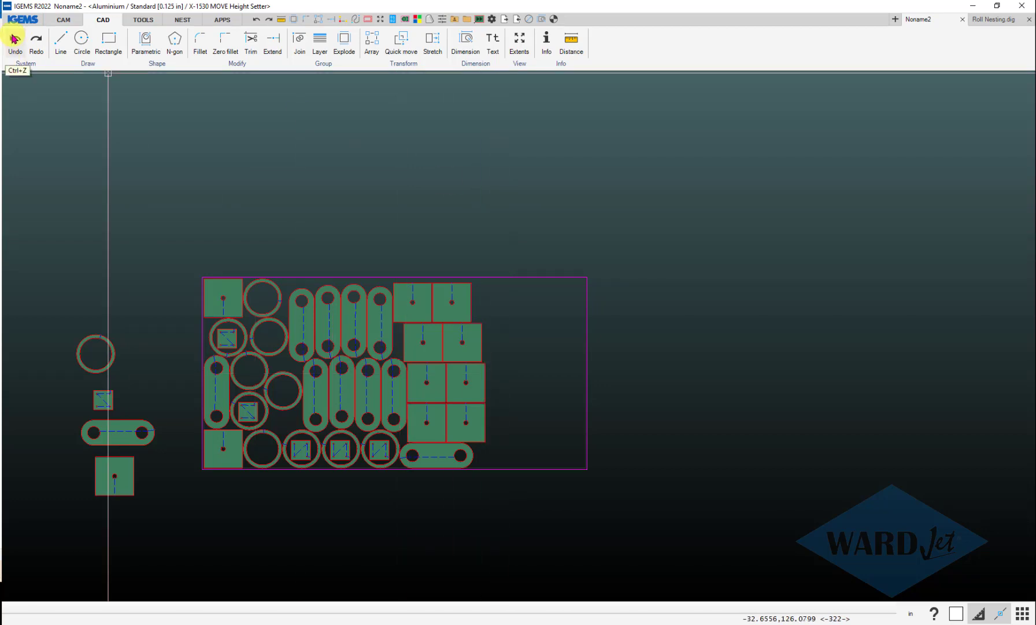
Step: Import Scrap Cut Up 5 x 10.dxf with manual placement, treating the unitless drawing as imperial
{"action": "left_click", "coordinate": [30, 26]}
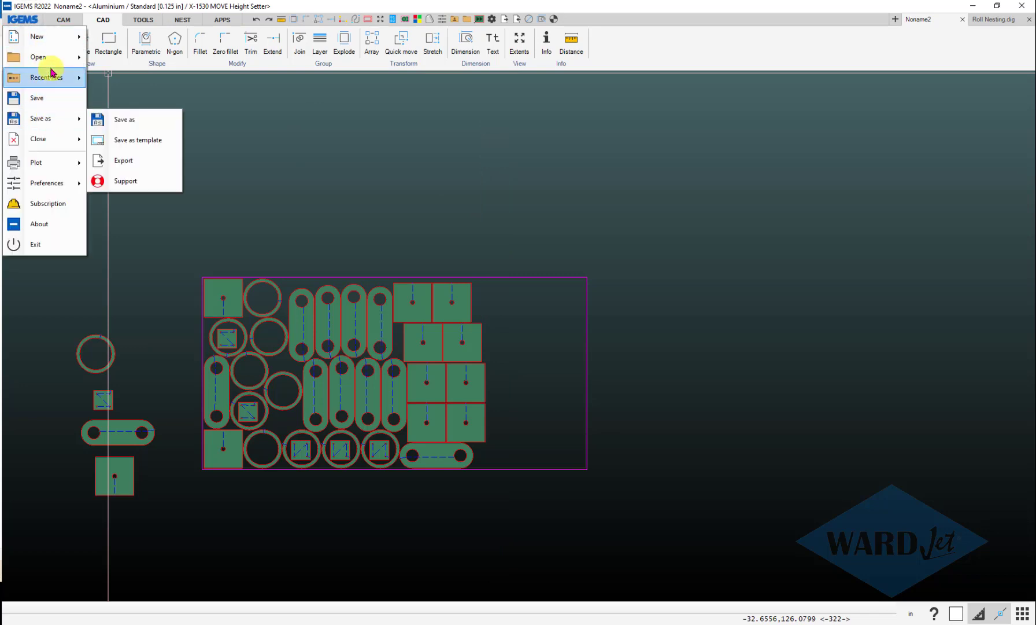
{"action": "mouse_move", "coordinate": [51, 59]}
{"action": "left_click", "coordinate": [112, 101]}
{"action": "left_click", "coordinate": [409, 197]}
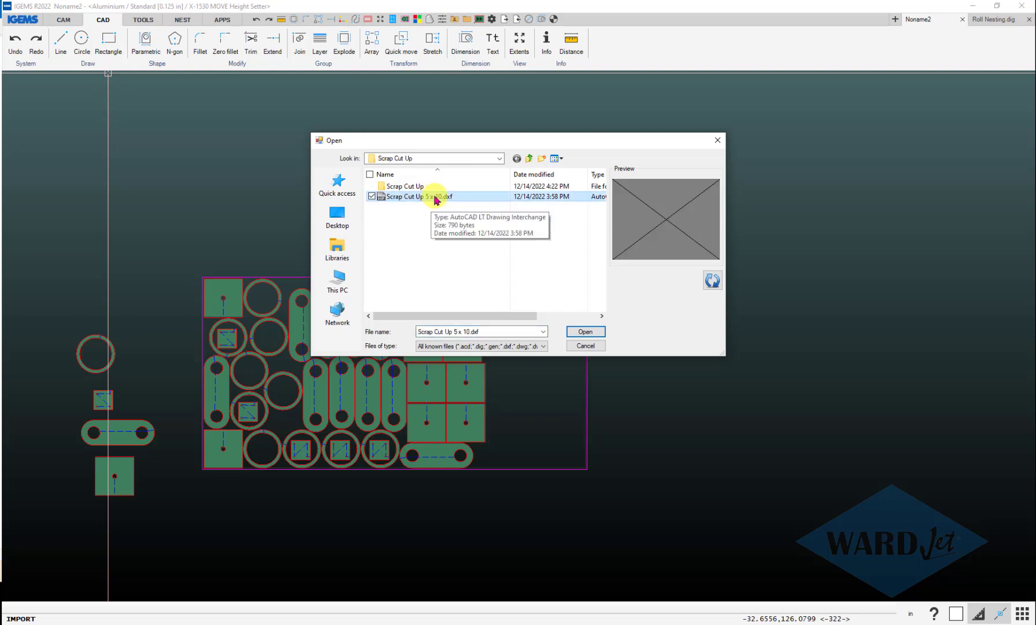
{"action": "left_click", "coordinate": [584, 332]}
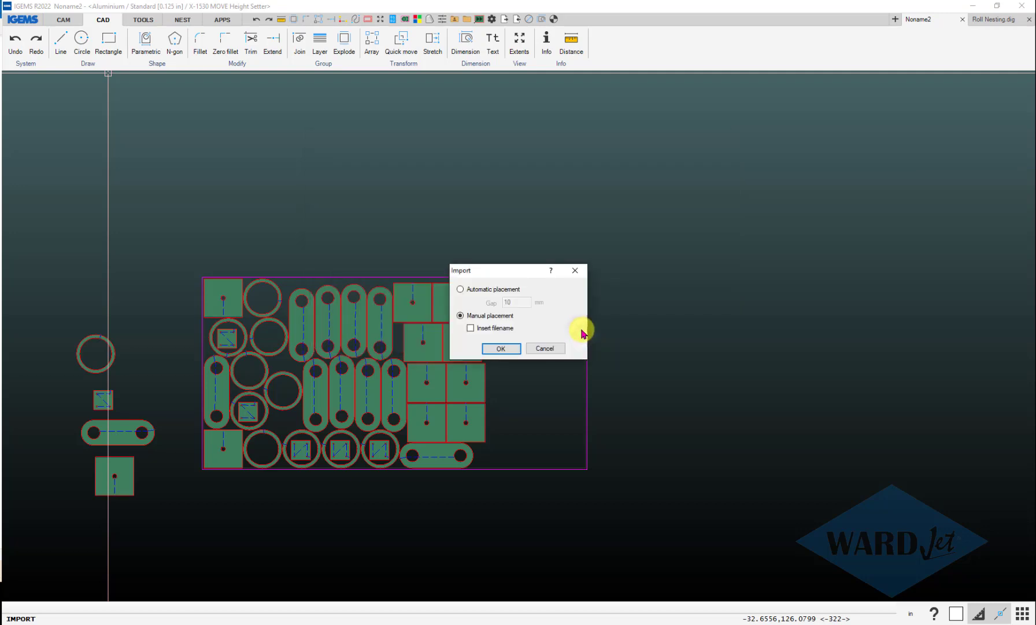
{"action": "left_click", "coordinate": [501, 349]}
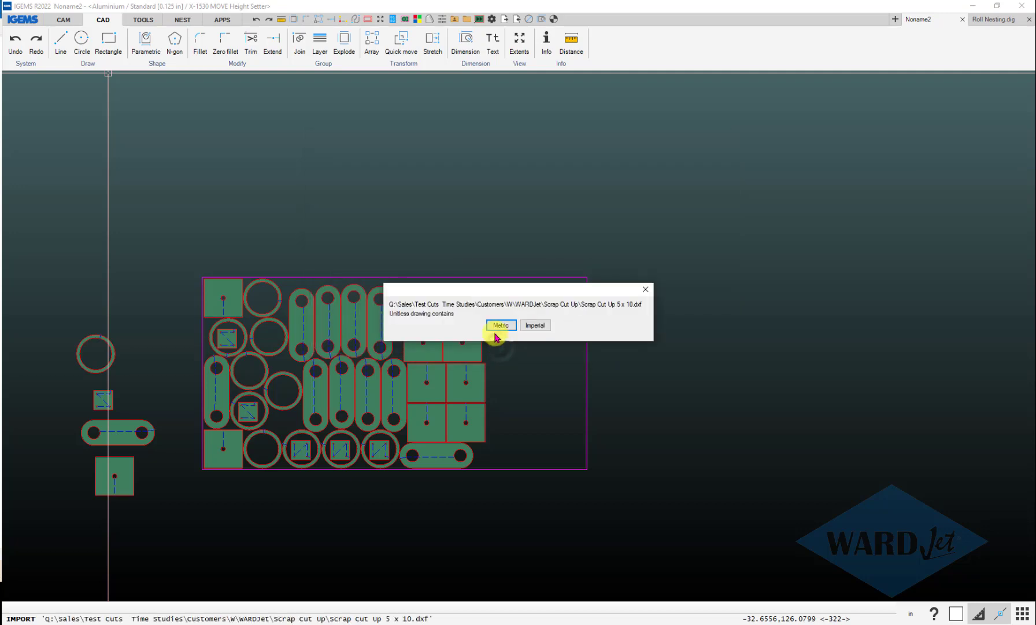
{"action": "left_click", "coordinate": [532, 325]}
Step: Place the imported cut-up lines over the nest, starting just outside the sheet's lower-left corner
{"action": "scroll", "coordinate": [231, 456], "scroll_direction": "up", "scroll_amount": 6}
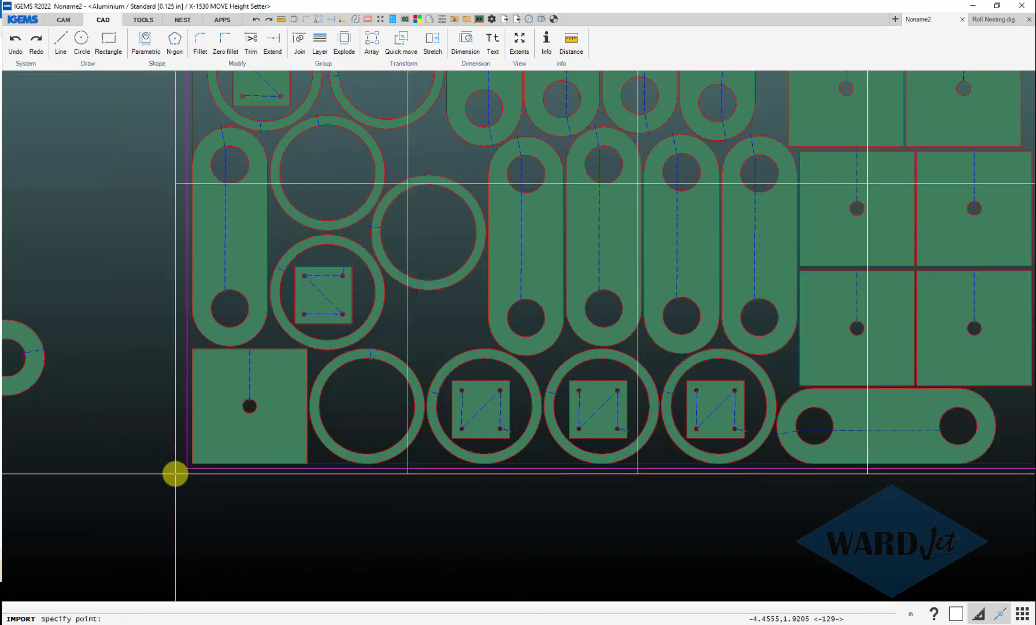
{"action": "left_click", "coordinate": [981, 613]}
{"action": "scroll", "coordinate": [199, 470], "scroll_direction": "up", "scroll_amount": 5}
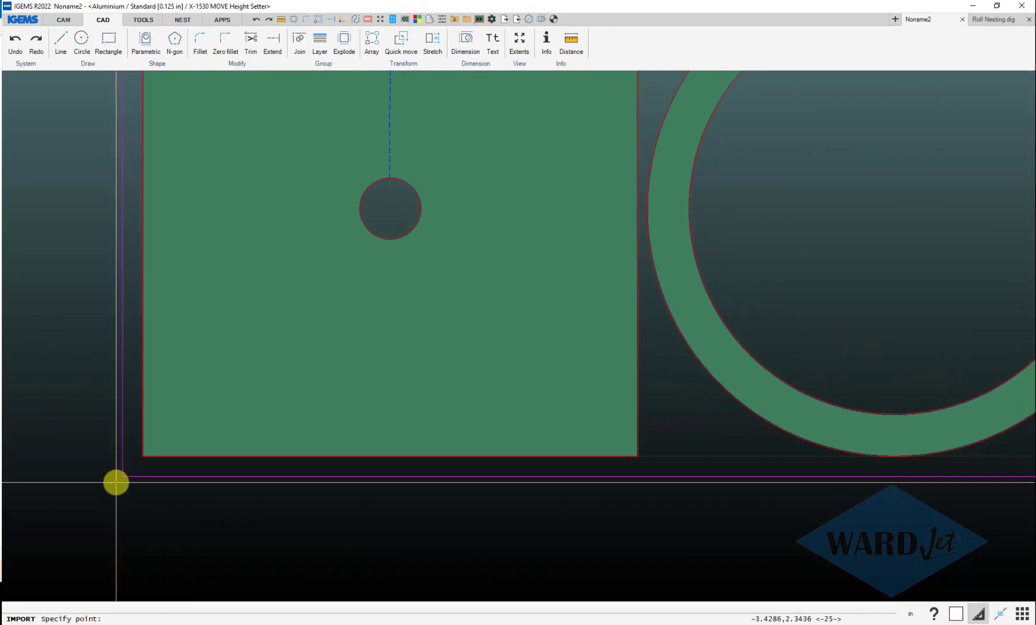
{"action": "scroll", "coordinate": [169, 463], "scroll_direction": "down", "scroll_amount": 5}
{"action": "scroll", "coordinate": [136, 220], "scroll_direction": "up", "scroll_amount": 2}
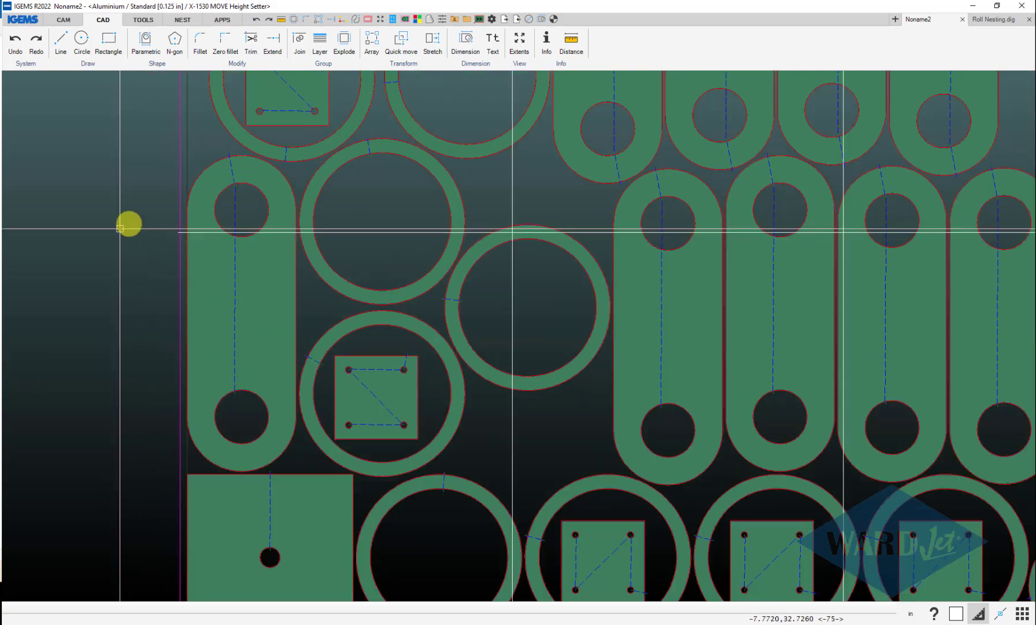
{"action": "scroll", "coordinate": [151, 226], "scroll_direction": "up", "scroll_amount": 2}
{"action": "scroll", "coordinate": [296, 312], "scroll_direction": "down", "scroll_amount": 6}
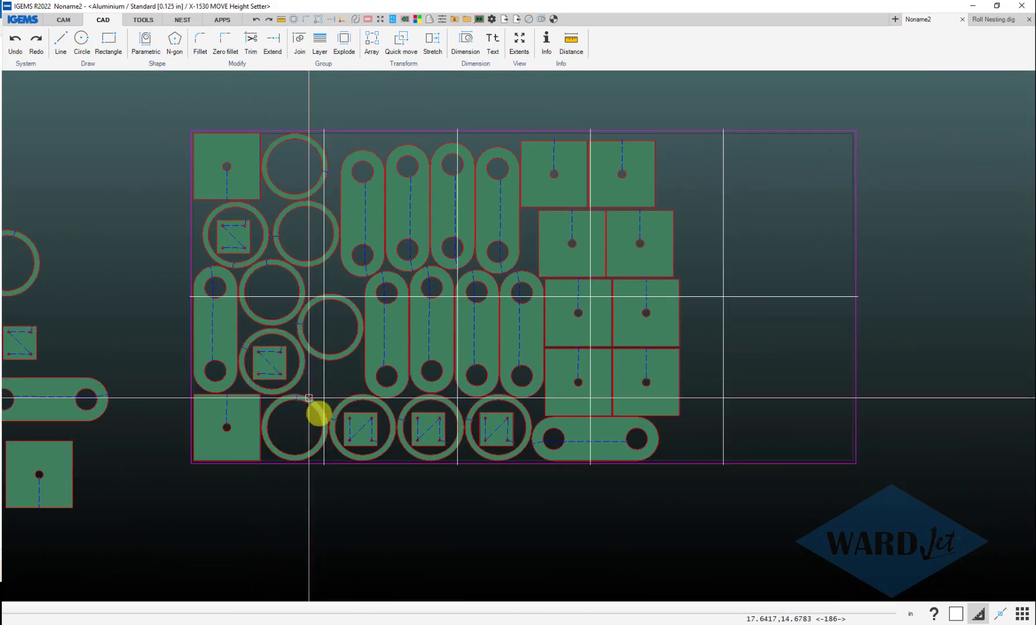
{"action": "scroll", "coordinate": [532, 432], "scroll_direction": "up", "scroll_amount": 3}
{"action": "scroll", "coordinate": [523, 404], "scroll_direction": "down", "scroll_amount": 3}
{"action": "scroll", "coordinate": [467, 314], "scroll_direction": "down", "scroll_amount": 2}
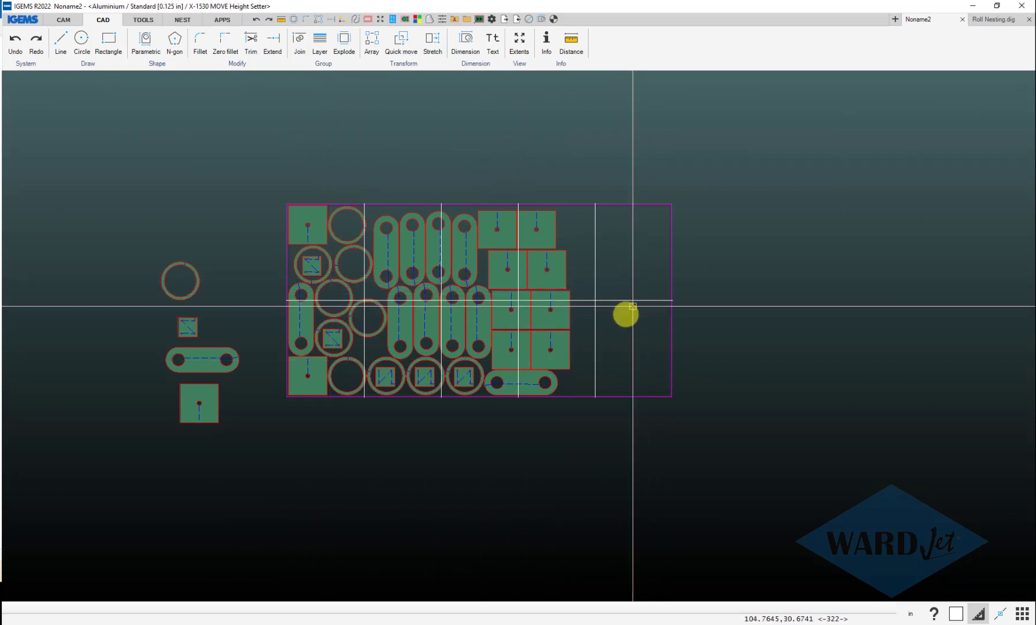
Step: Move the rightmost vertical cut line horizontally left until it sits just beside the outermost square parts
{"action": "scroll", "coordinate": [620, 306], "scroll_direction": "up", "scroll_amount": 3}
{"action": "left_click", "coordinate": [609, 310]}
{"action": "key", "text": "Escape"}
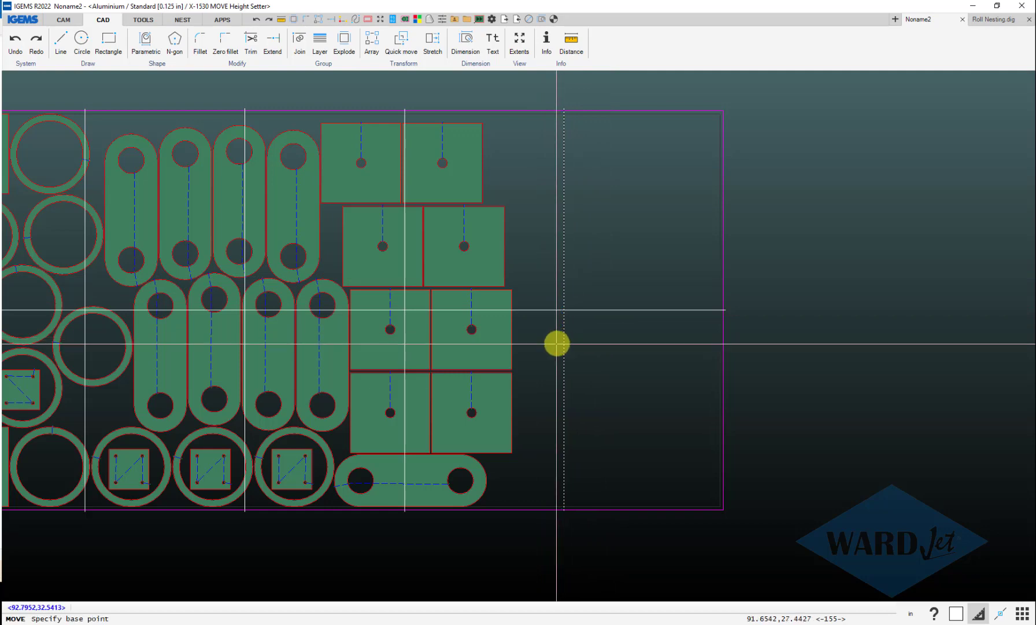
{"action": "left_click", "coordinate": [572, 343]}
{"action": "scroll", "coordinate": [528, 344], "scroll_direction": "up", "scroll_amount": 5}
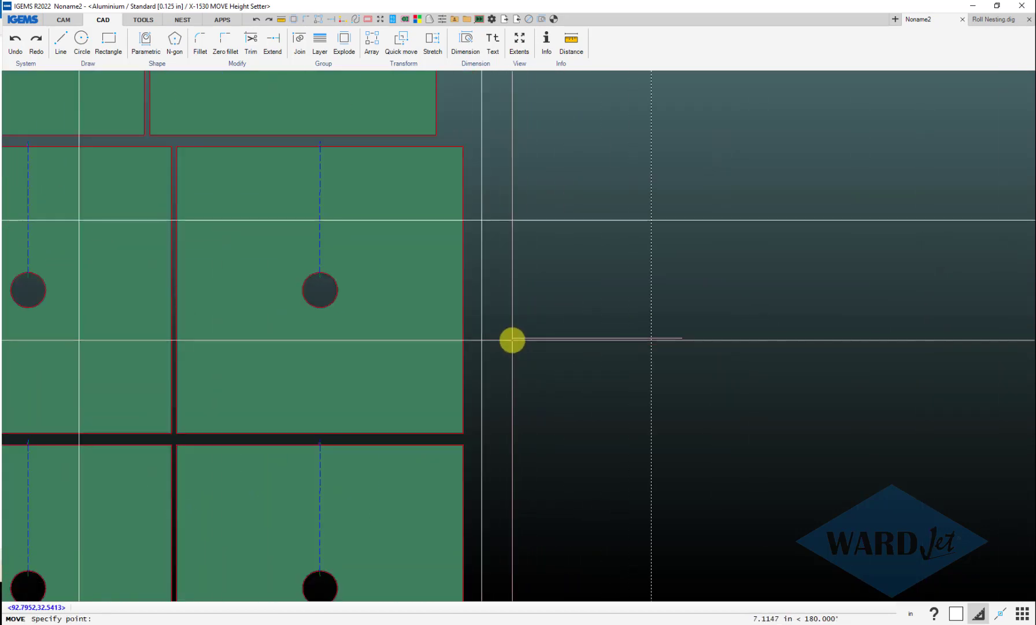
{"action": "scroll", "coordinate": [509, 337], "scroll_direction": "down", "scroll_amount": 8}
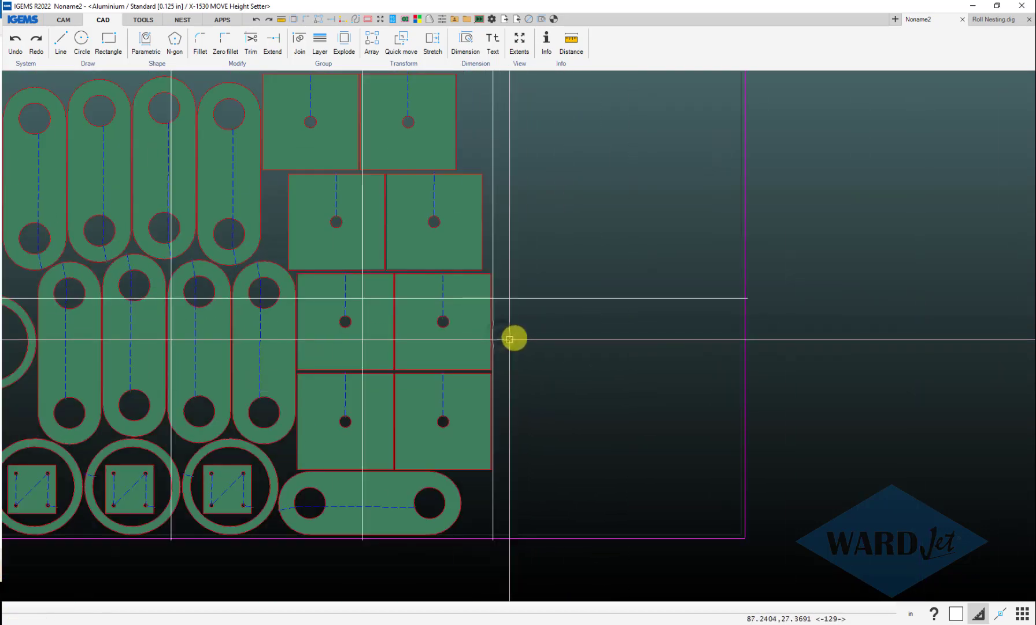
Step: Trim the horizontal cut line back to the rightmost vertical cut line, removing the portion over the empty sheet area
{"action": "key", "text": "t"}
{"action": "scroll", "coordinate": [647, 318], "scroll_direction": "up", "scroll_amount": 5}
{"action": "scroll", "coordinate": [667, 328], "scroll_direction": "up", "scroll_amount": 3}
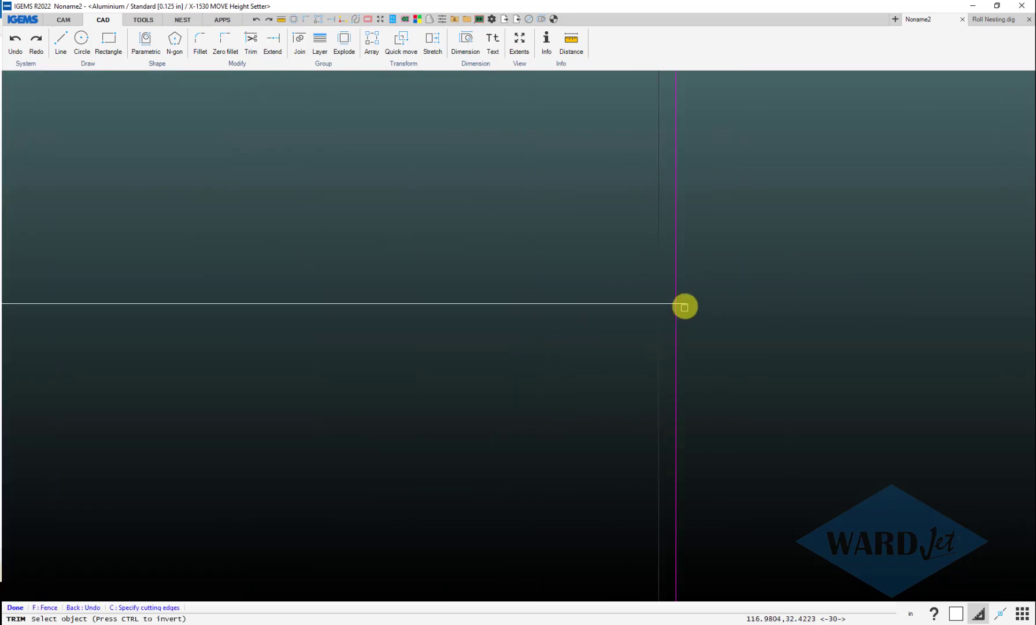
{"action": "scroll", "coordinate": [504, 341], "scroll_direction": "down", "scroll_amount": 6}
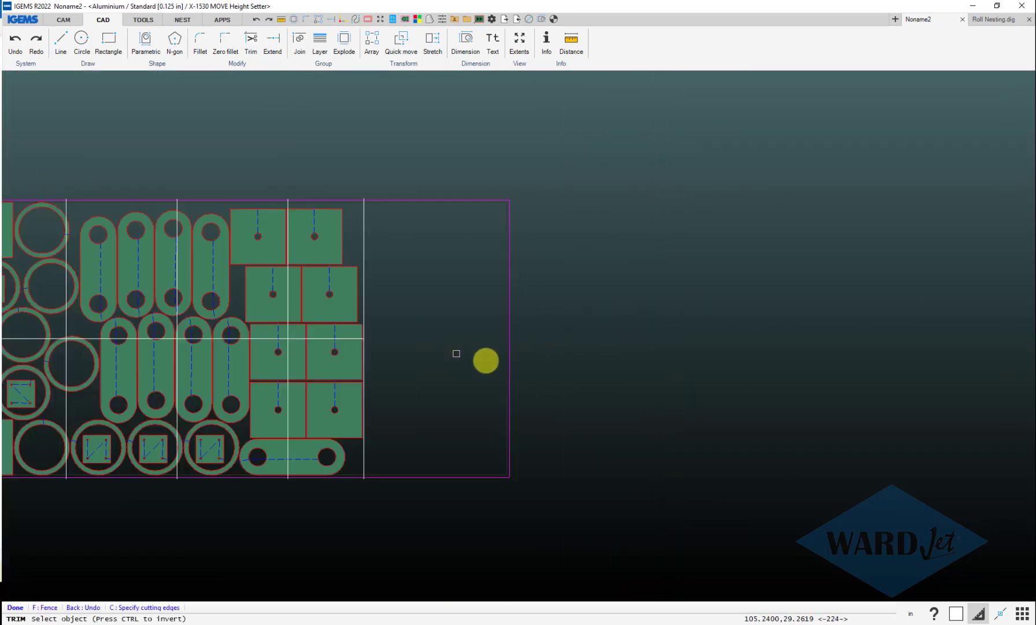
{"action": "scroll", "coordinate": [109, 352], "scroll_direction": "up", "scroll_amount": 5}
{"action": "scroll", "coordinate": [110, 352], "scroll_direction": "down", "scroll_amount": 5}
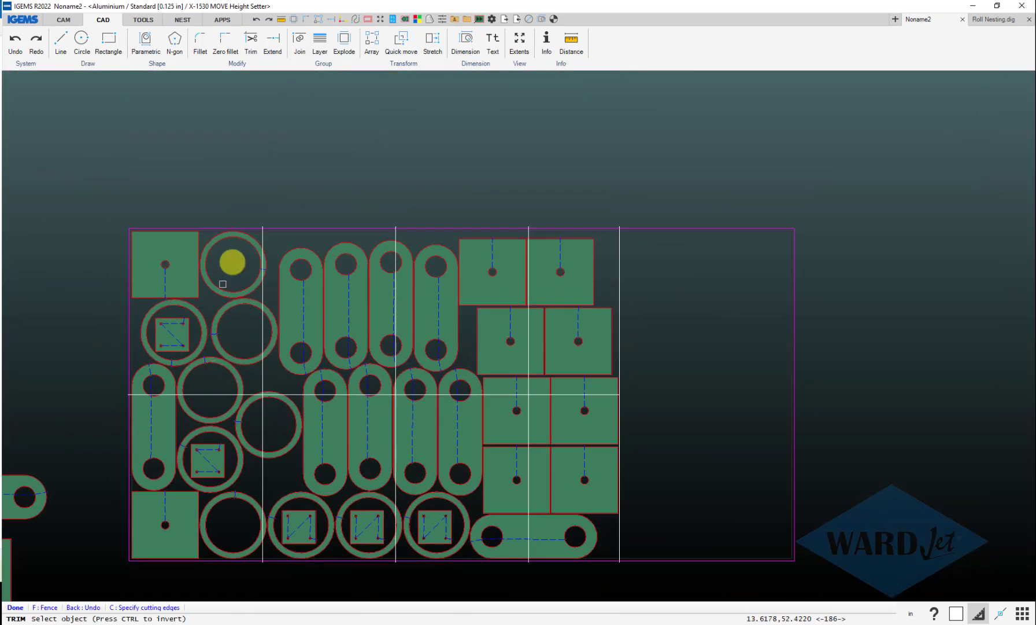
{"action": "scroll", "coordinate": [331, 213], "scroll_direction": "up", "scroll_amount": 5}
{"action": "scroll", "coordinate": [301, 282], "scroll_direction": "down", "scroll_amount": 5}
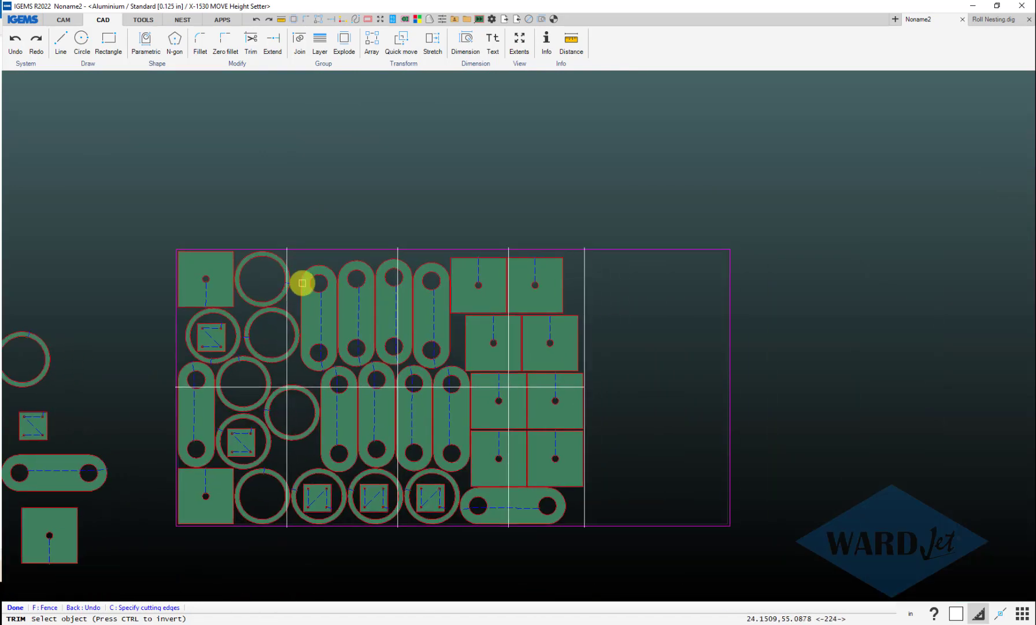
{"action": "scroll", "coordinate": [523, 250], "scroll_direction": "up", "scroll_amount": 6}
{"action": "scroll", "coordinate": [499, 169], "scroll_direction": "down", "scroll_amount": 6}
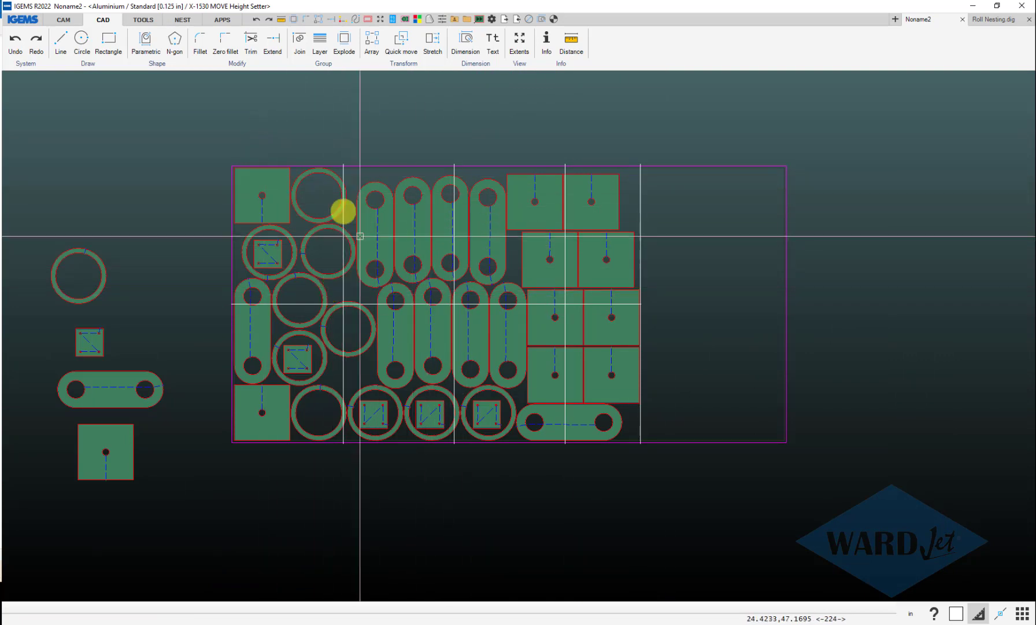
Step: Start a Cutoff toolpath with Rough quality, User piercing, 0.375 in shortest cut and 0.06 in distance
{"action": "left_click", "coordinate": [69, 20]}
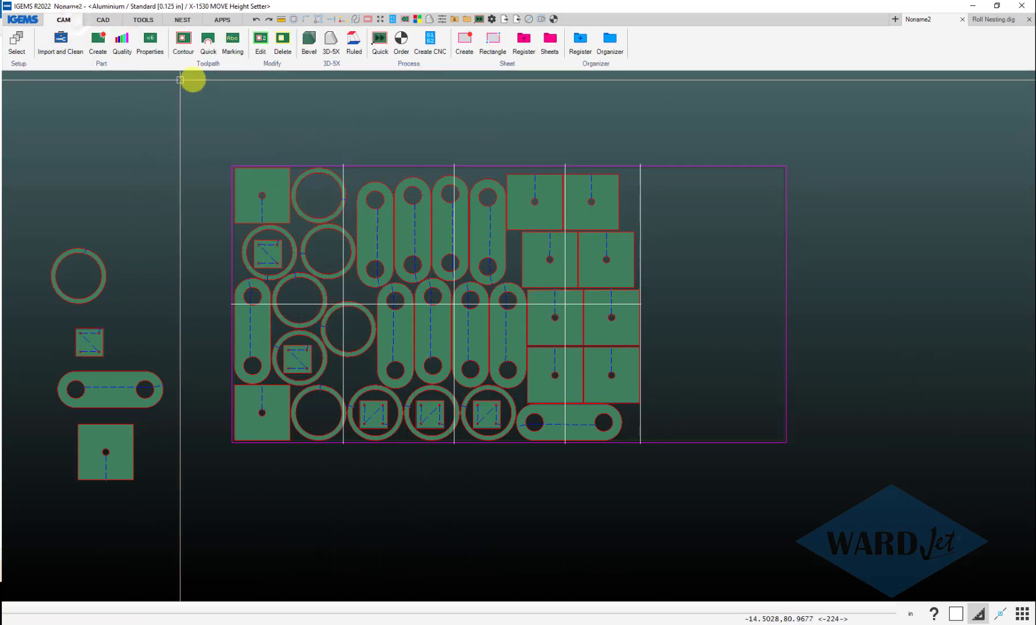
{"action": "left_click", "coordinate": [205, 64]}
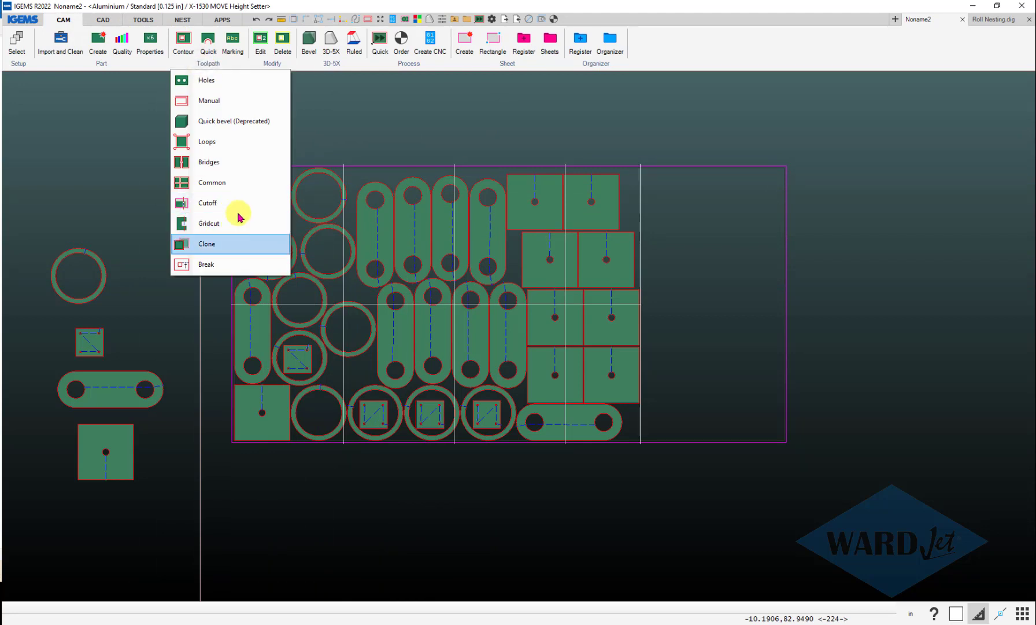
{"action": "left_click", "coordinate": [209, 203]}
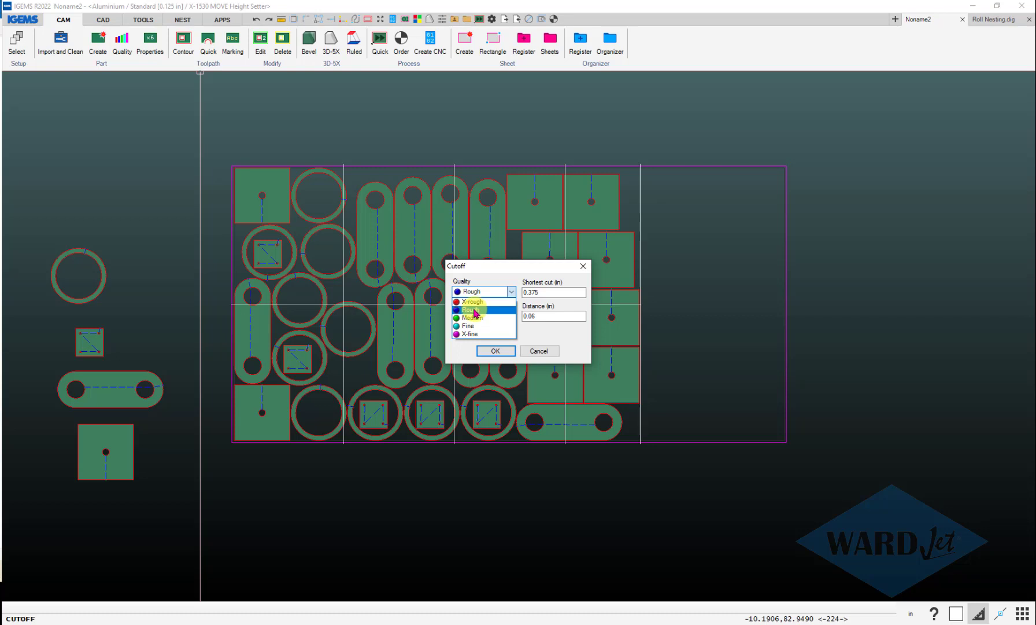
{"action": "left_click", "coordinate": [476, 311]}
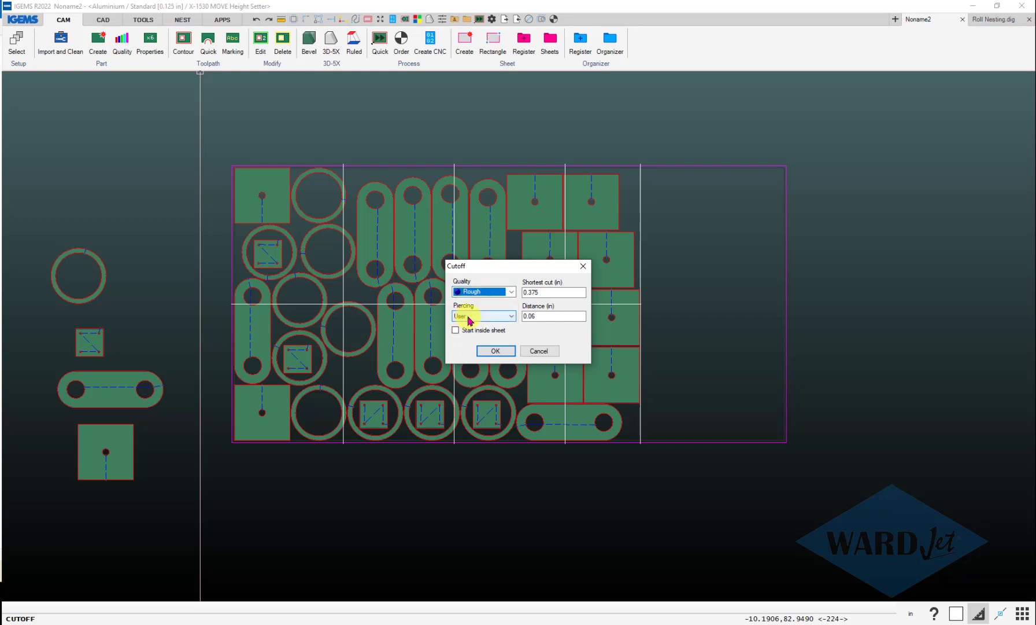
{"action": "left_click", "coordinate": [470, 317]}
{"action": "left_click", "coordinate": [470, 318]}
{"action": "left_click", "coordinate": [470, 318]}
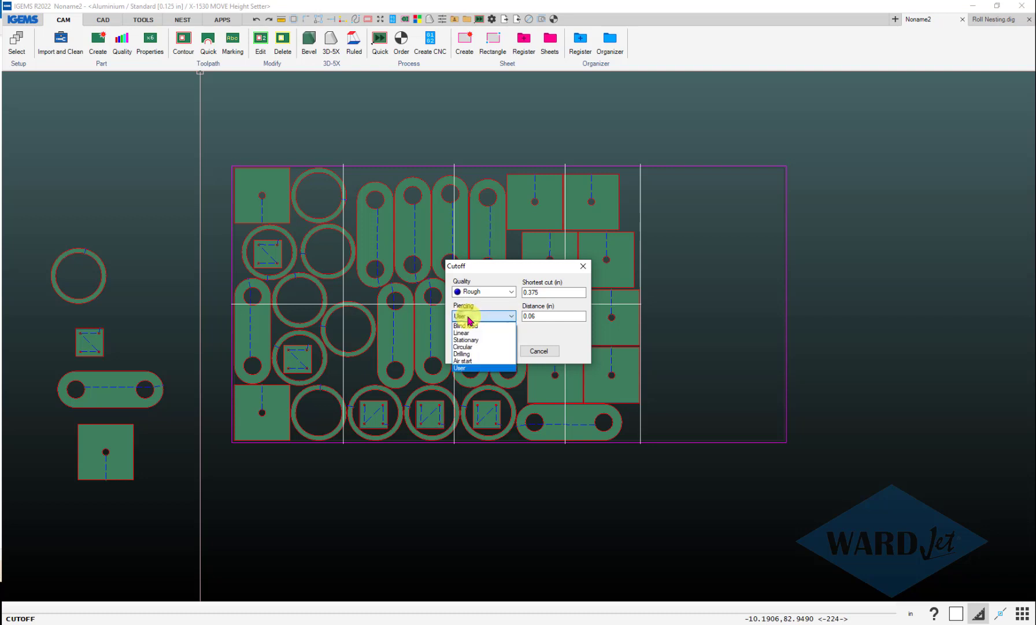
{"action": "left_click", "coordinate": [460, 369]}
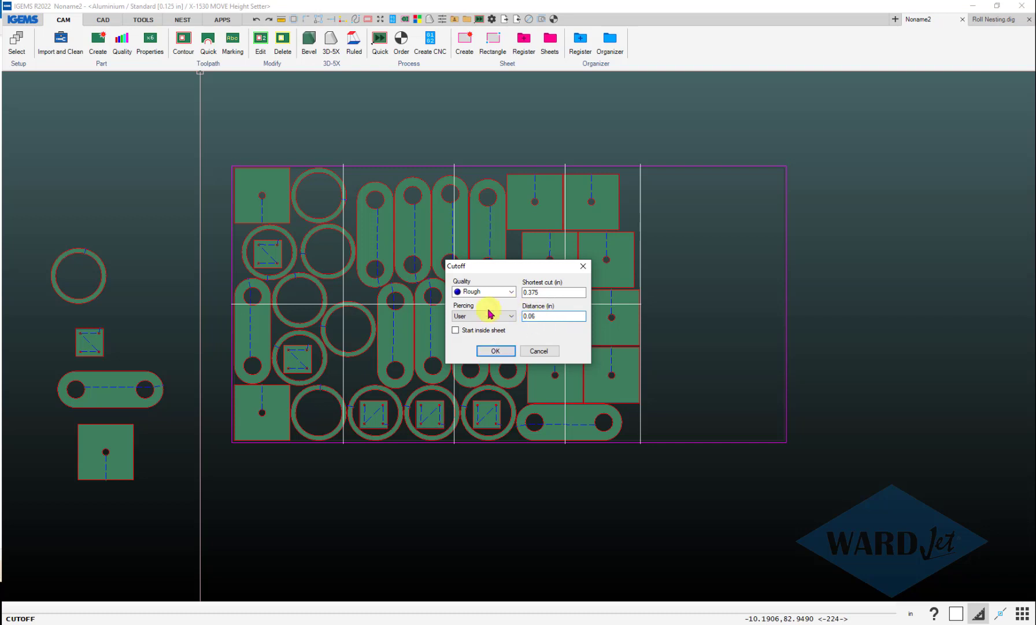
{"action": "left_click", "coordinate": [494, 352]}
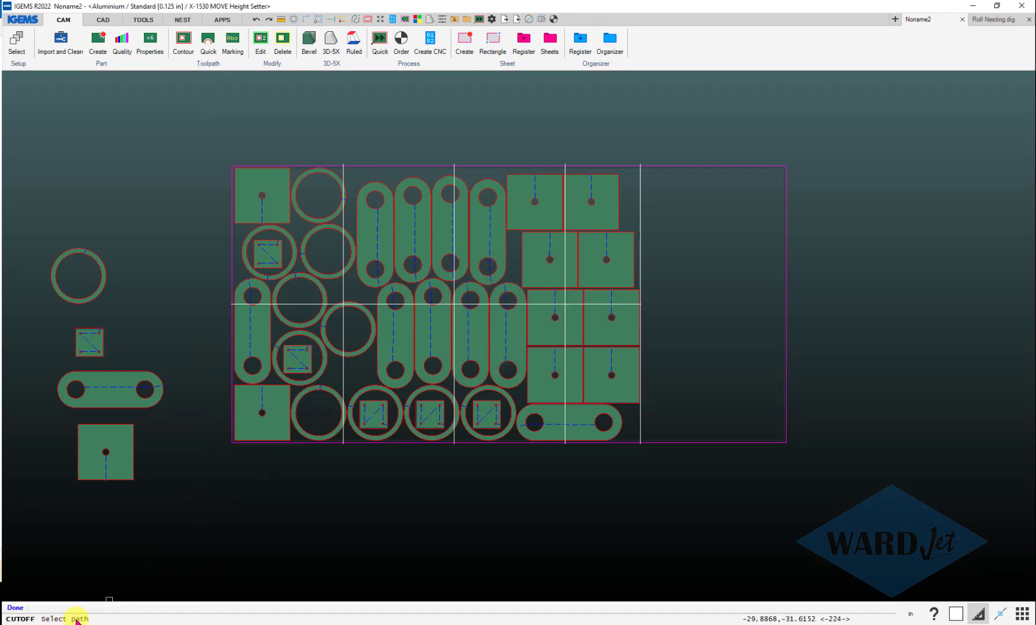
Step: Apply the cutoff to the horizontal cut line and all four vertical cut lines over the nest
{"action": "left_click", "coordinate": [290, 303]}
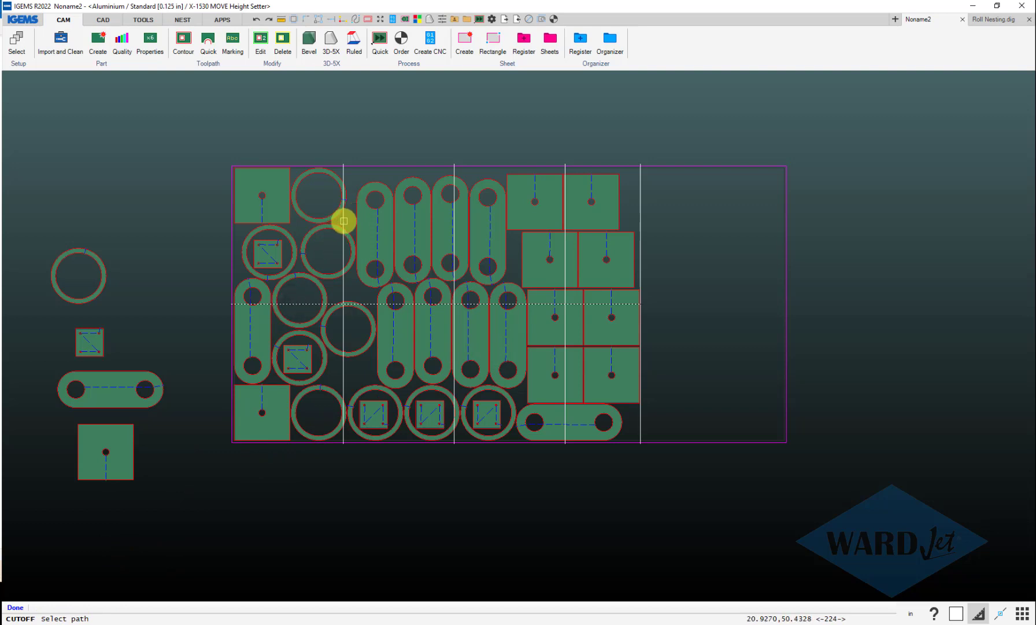
{"action": "left_click", "coordinate": [453, 169]}
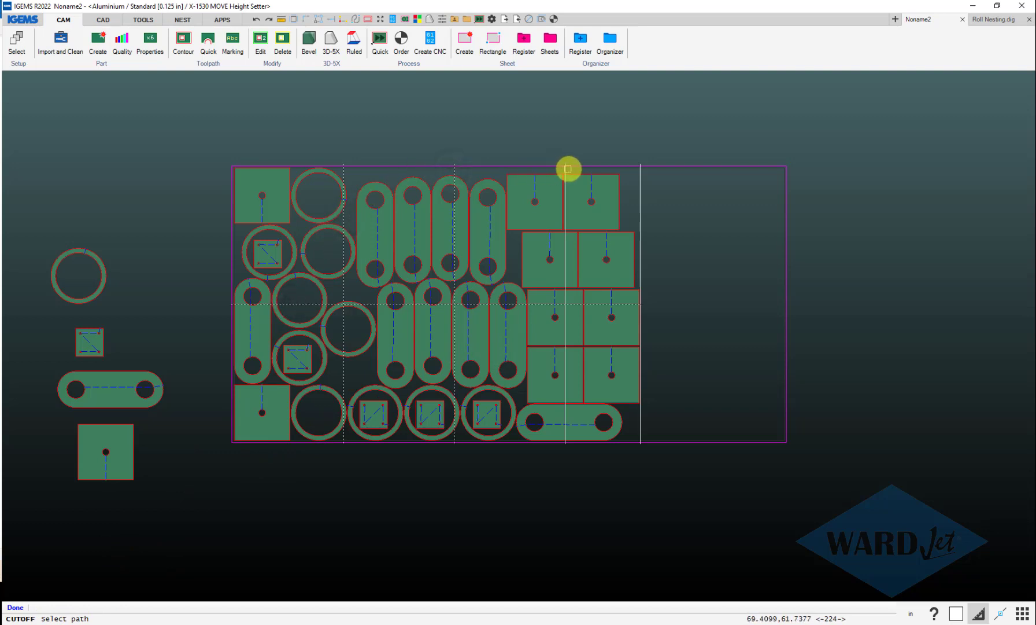
{"action": "left_click", "coordinate": [565, 169]}
{"action": "left_click", "coordinate": [641, 192]}
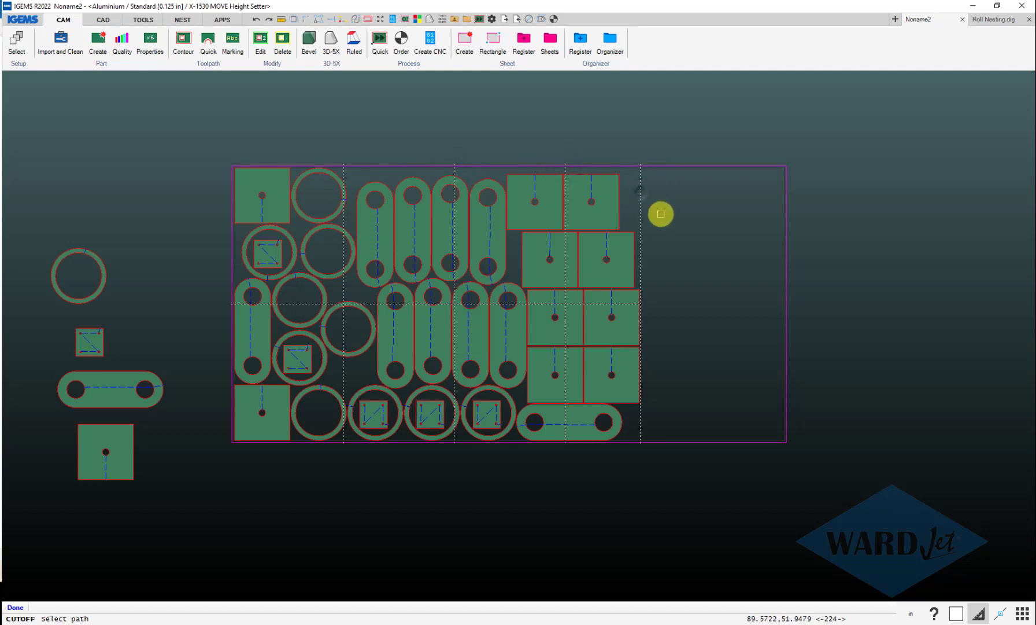
{"action": "right_click", "coordinate": [661, 214]}
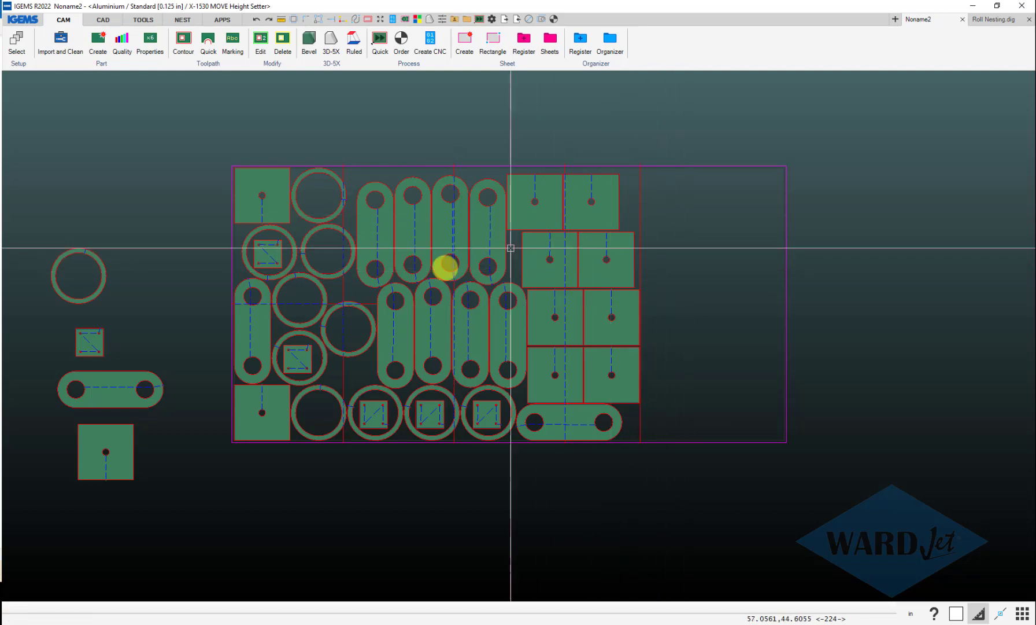
Step: Draw a 0.04 in diameter circle where the horizontal cutoff path crosses the left edge toolpath of the leftmost slotted link
{"action": "scroll", "coordinate": [359, 281], "scroll_direction": "up", "scroll_amount": 1}
{"action": "scroll", "coordinate": [208, 303], "scroll_direction": "up", "scroll_amount": 5}
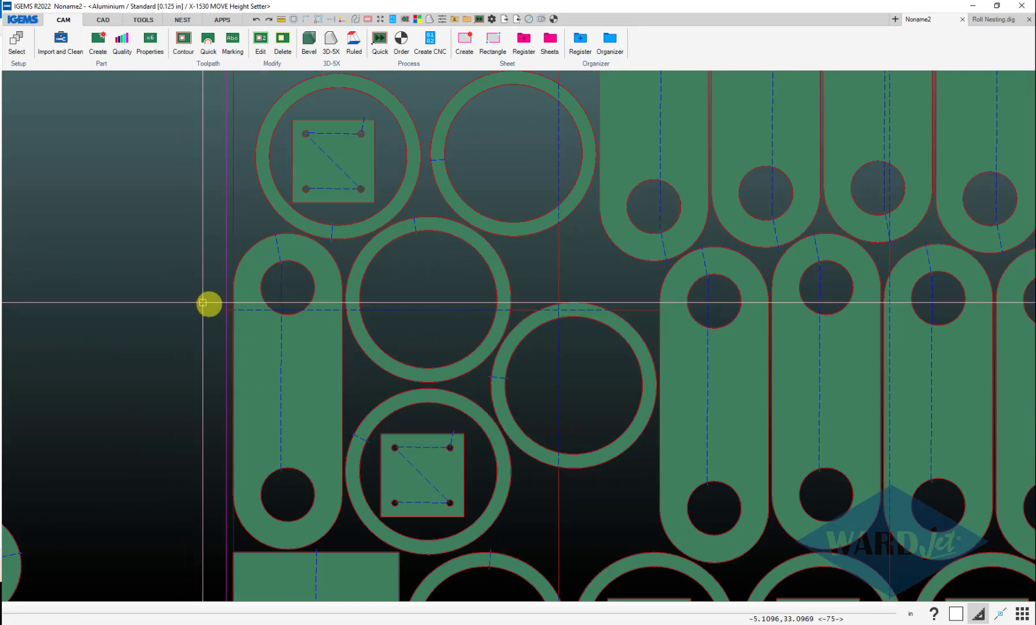
{"action": "scroll", "coordinate": [269, 309], "scroll_direction": "up", "scroll_amount": 4}
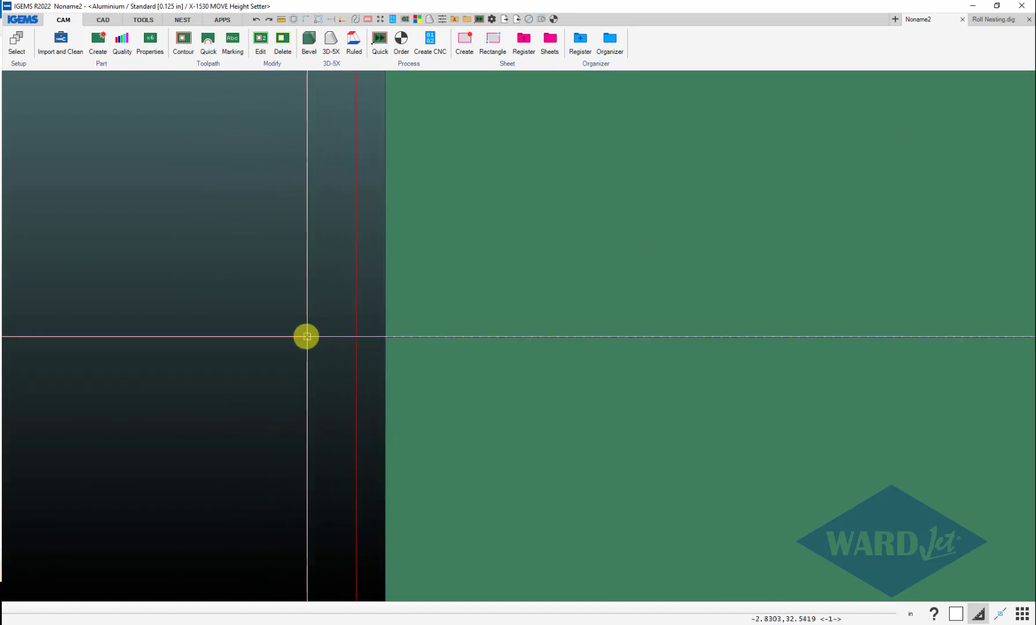
{"action": "left_click", "coordinate": [103, 20]}
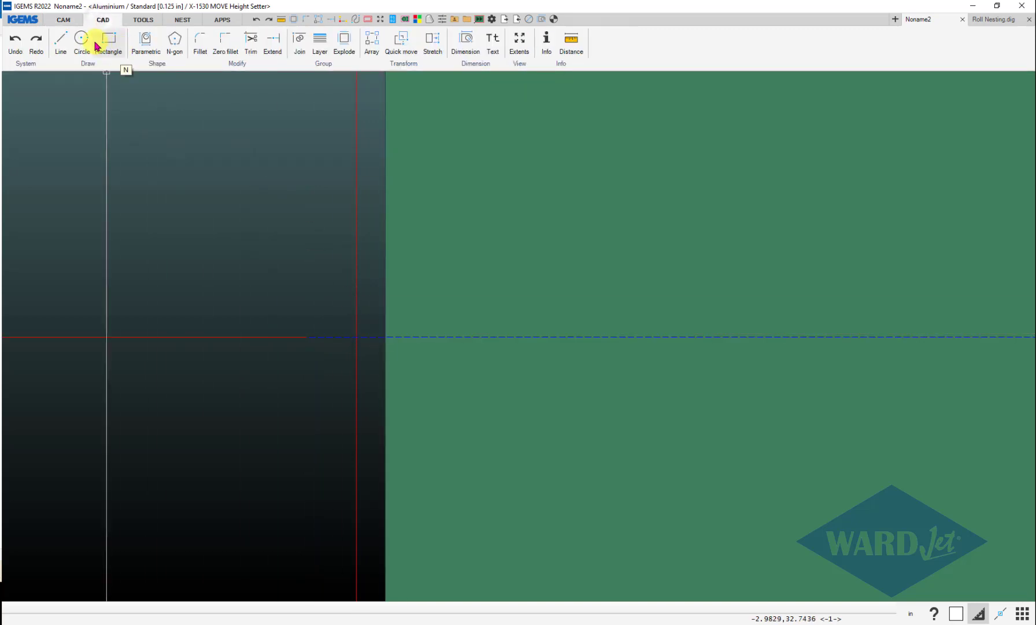
{"action": "left_click", "coordinate": [84, 42]}
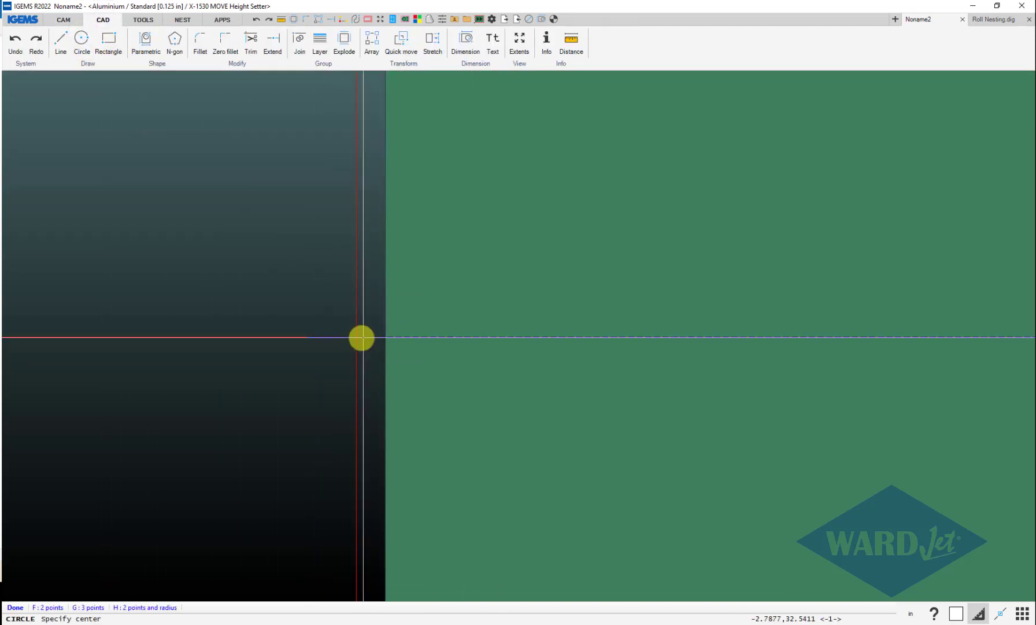
{"action": "left_click", "coordinate": [355, 336]}
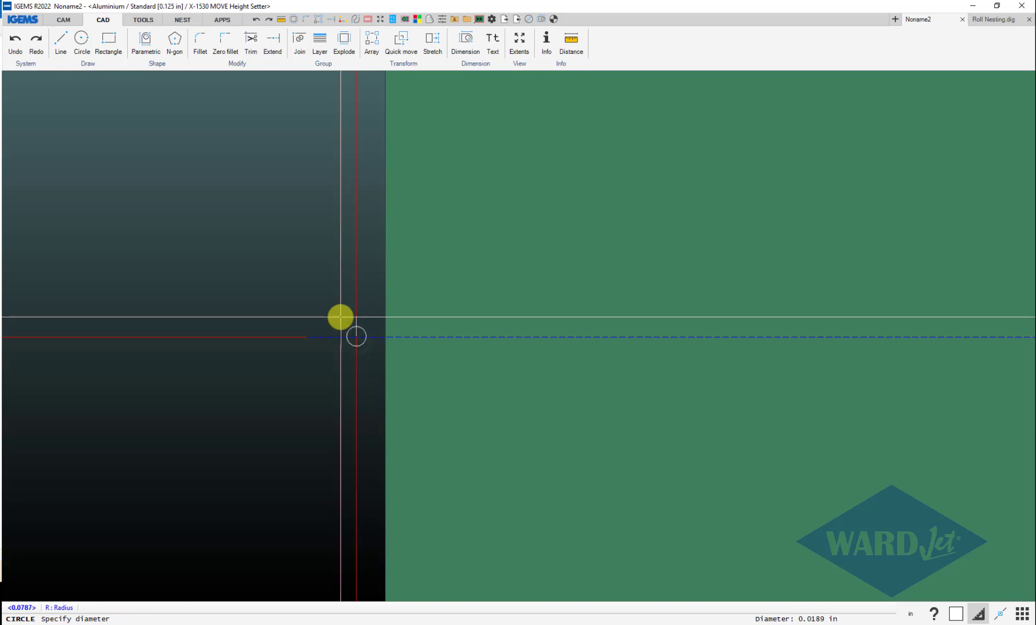
{"action": "type", "text": ".0"}
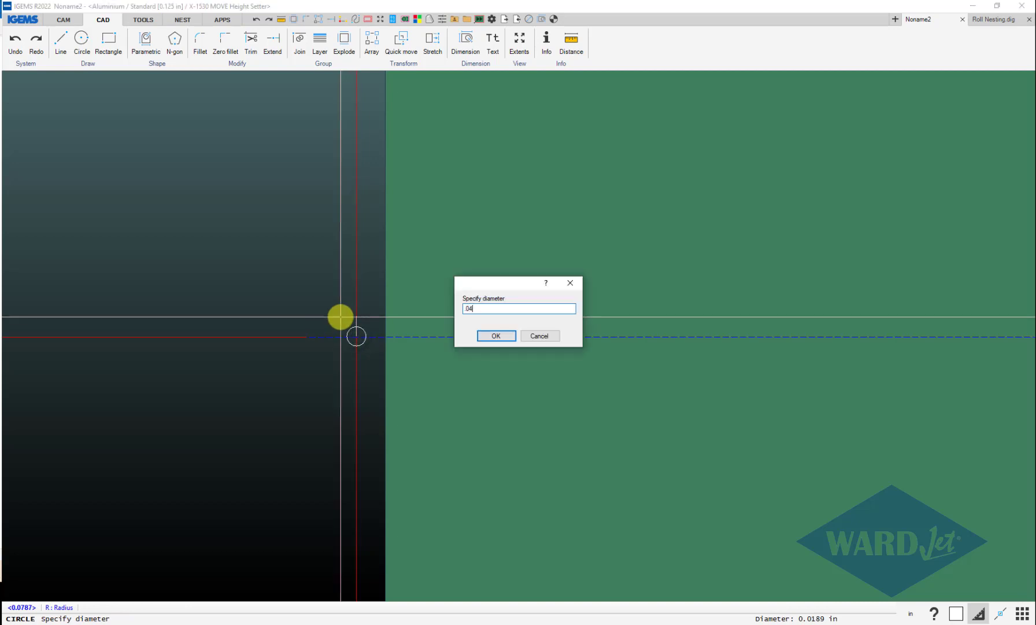
{"action": "type", "text": "4"}
{"action": "key", "text": "Return"}
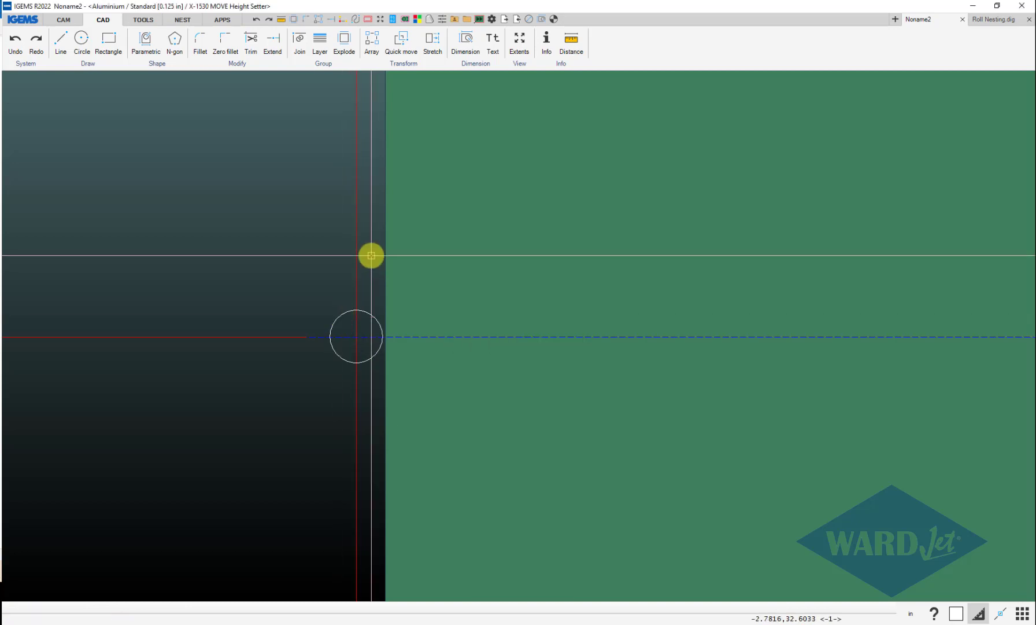
Step: Draw a second circle of the same diameter at the end of the cutoff's cutting segment beside that link
{"action": "key", "text": "Return"}
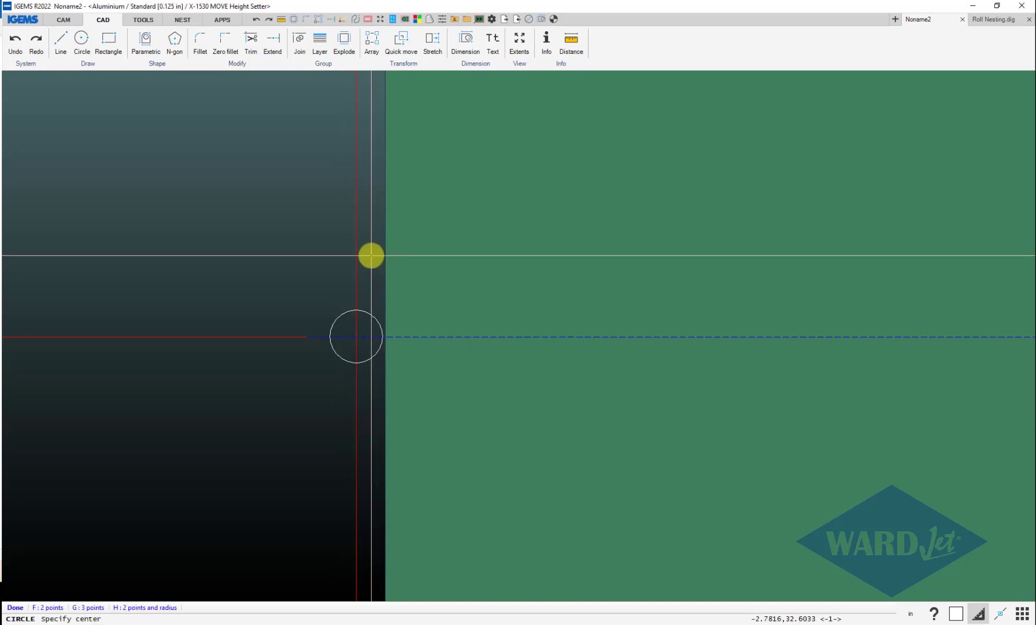
{"action": "left_click", "coordinate": [307, 336]}
{"action": "key", "text": "Return"}
{"action": "scroll", "coordinate": [332, 333], "scroll_direction": "up", "scroll_amount": 3}
{"action": "scroll", "coordinate": [337, 342], "scroll_direction": "down", "scroll_amount": 2}
{"action": "key", "text": "ctrl+a"}
{"action": "scroll", "coordinate": [312, 301], "scroll_direction": "down", "scroll_amount": 6}
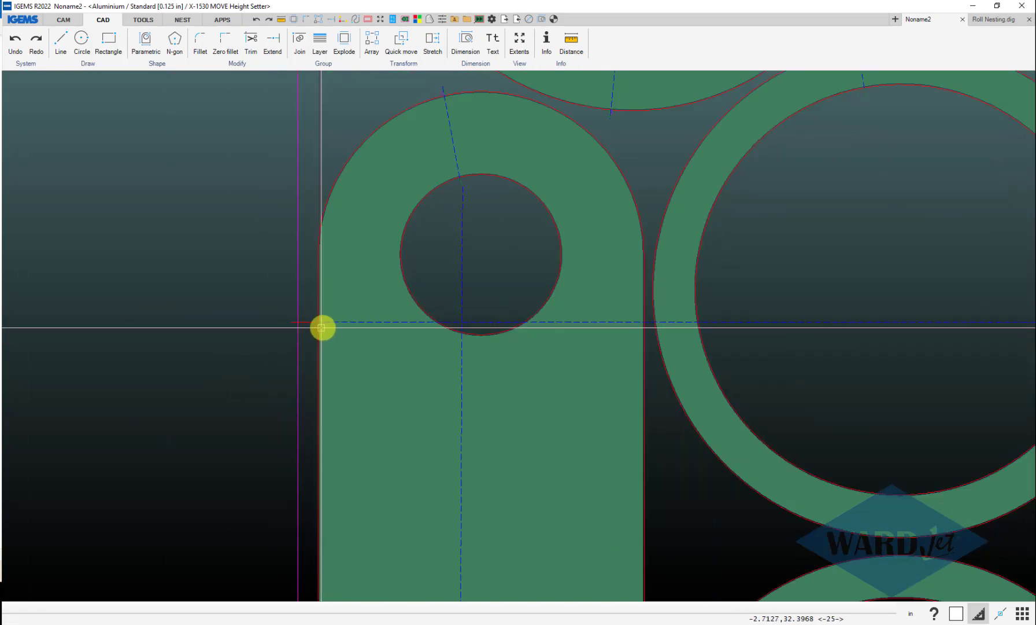
Step: Examine where the cutoff toolpaths stop, skip over parts and resume in the gaps between the nested parts
{"action": "middle_click_drag", "start_coordinate": [321, 326], "coordinate": [123, 319]}
{"action": "scroll", "coordinate": [451, 314], "scroll_direction": "up", "scroll_amount": 5}
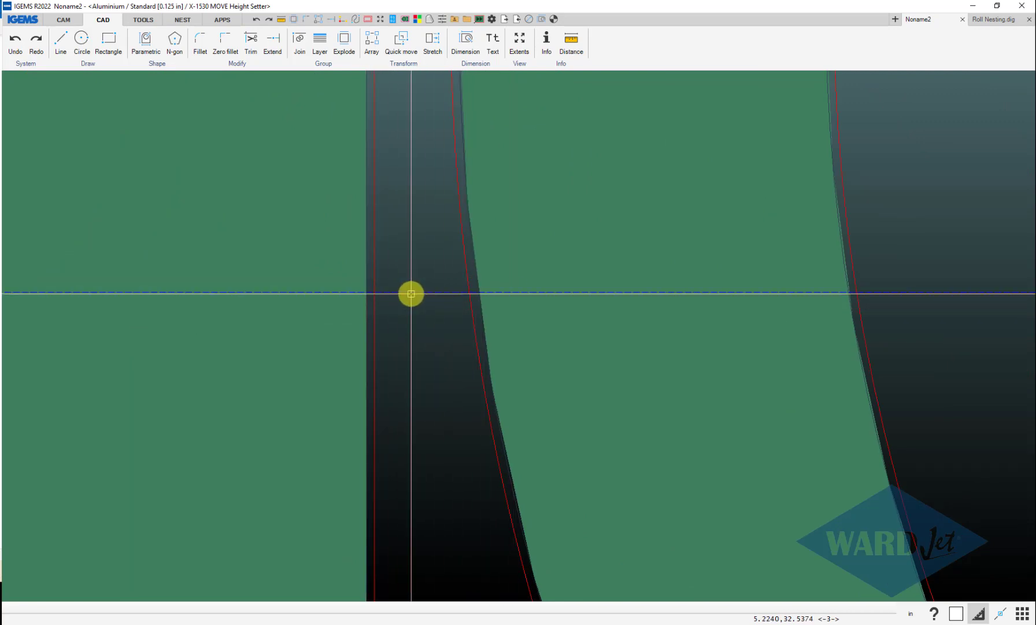
{"action": "scroll", "coordinate": [414, 296], "scroll_direction": "down", "scroll_amount": 2}
{"action": "scroll", "coordinate": [414, 295], "scroll_direction": "down", "scroll_amount": 4}
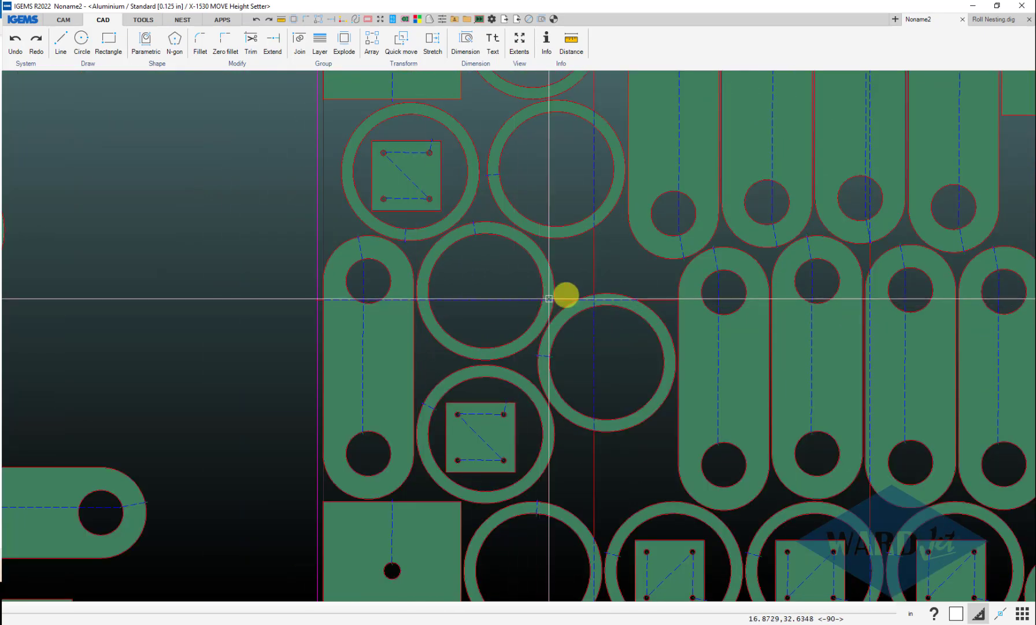
{"action": "scroll", "coordinate": [565, 307], "scroll_direction": "up", "scroll_amount": 6}
{"action": "scroll", "coordinate": [407, 344], "scroll_direction": "down", "scroll_amount": 3}
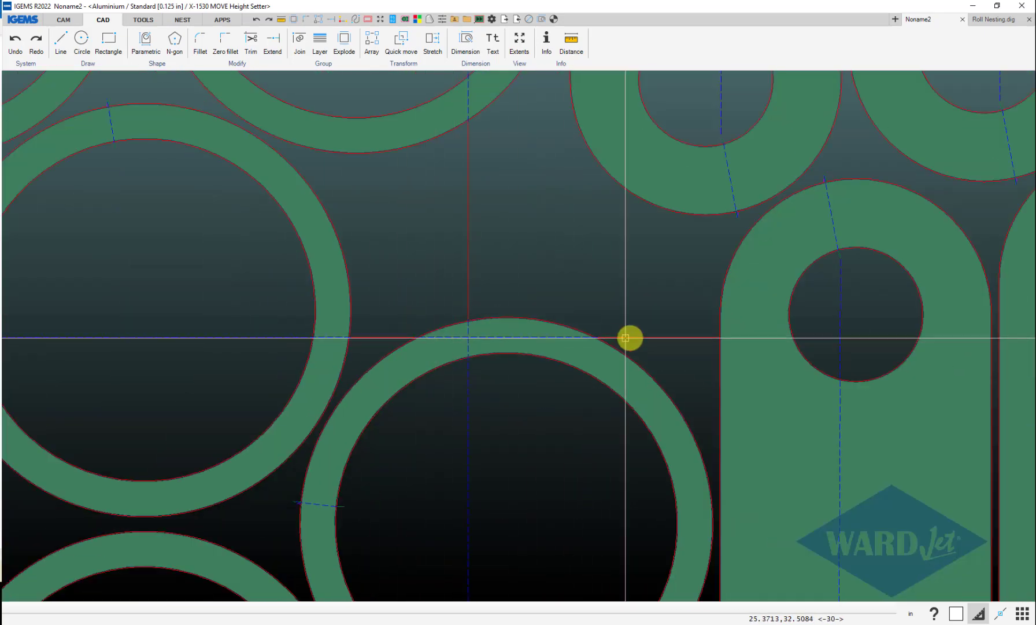
{"action": "scroll", "coordinate": [449, 418], "scroll_direction": "down", "scroll_amount": 5}
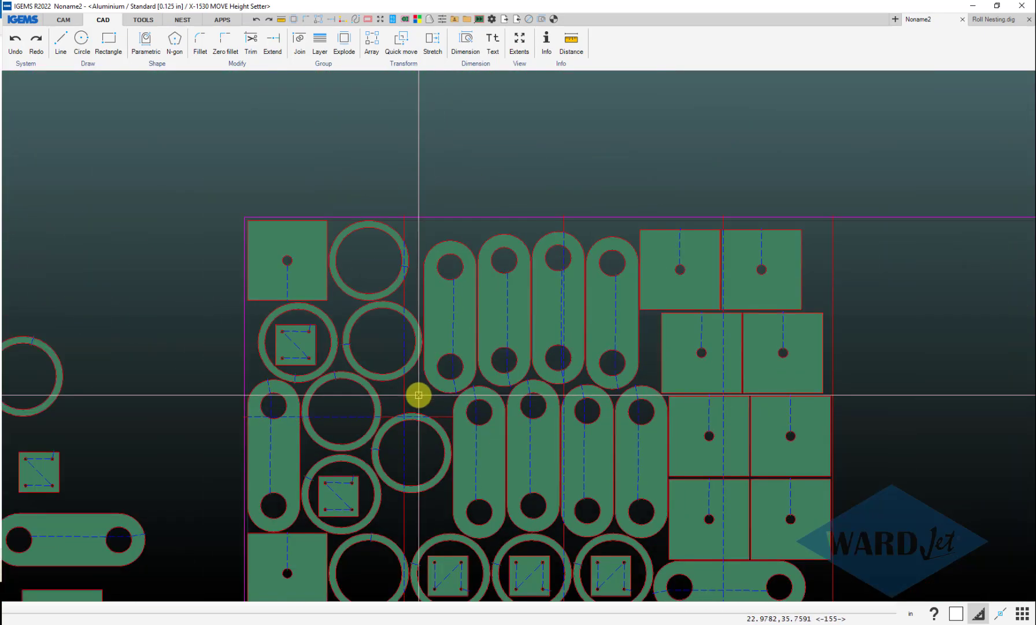
{"action": "scroll", "coordinate": [475, 283], "scroll_direction": "up", "scroll_amount": 6}
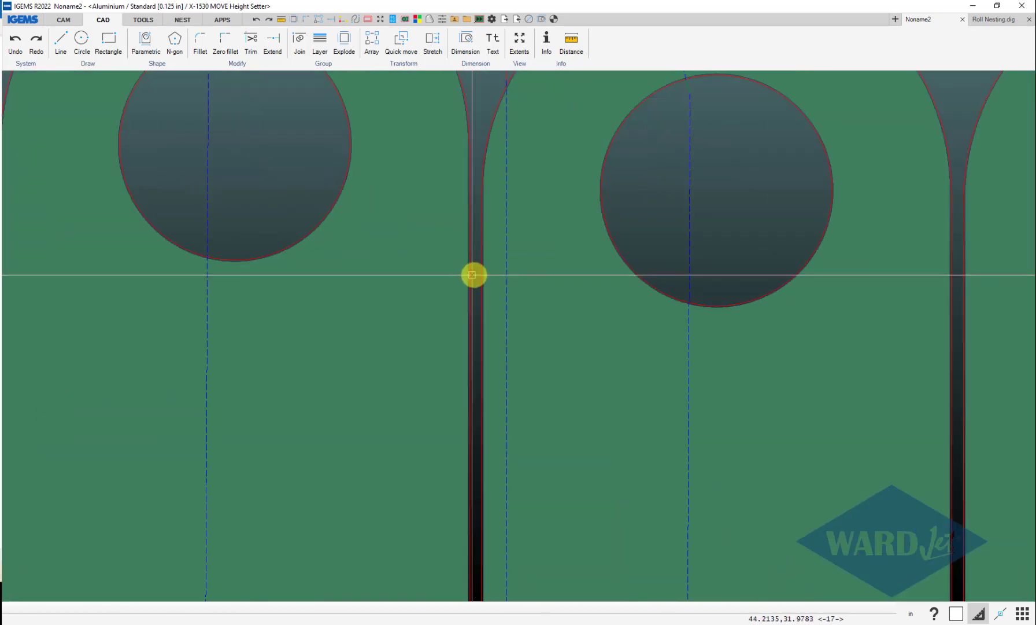
{"action": "scroll", "coordinate": [478, 294], "scroll_direction": "down", "scroll_amount": 2}
{"action": "scroll", "coordinate": [477, 294], "scroll_direction": "down", "scroll_amount": 4}
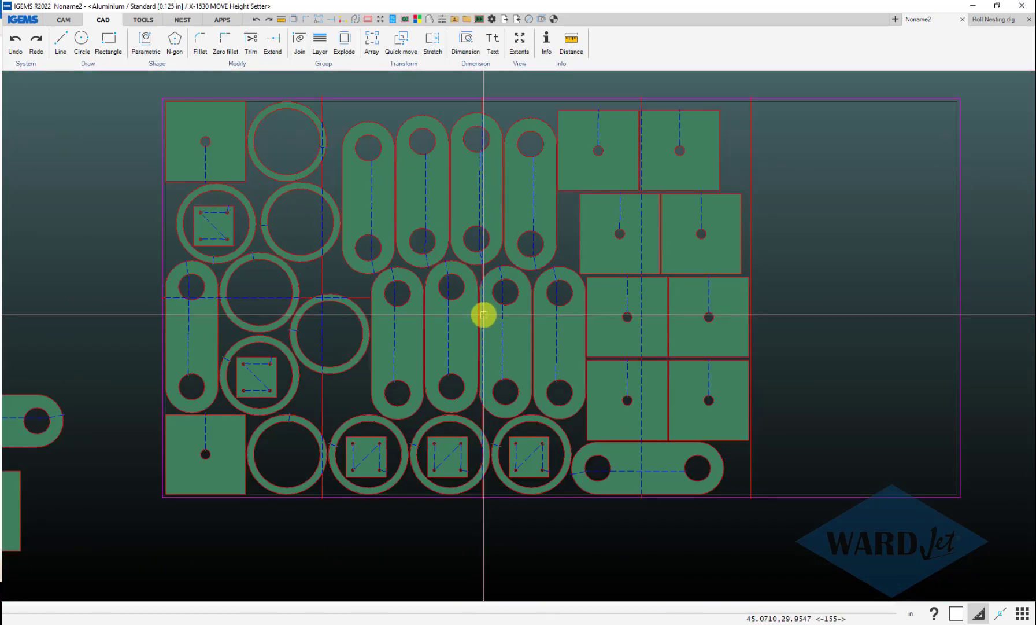
{"action": "scroll", "coordinate": [484, 314], "scroll_direction": "down", "scroll_amount": 1}
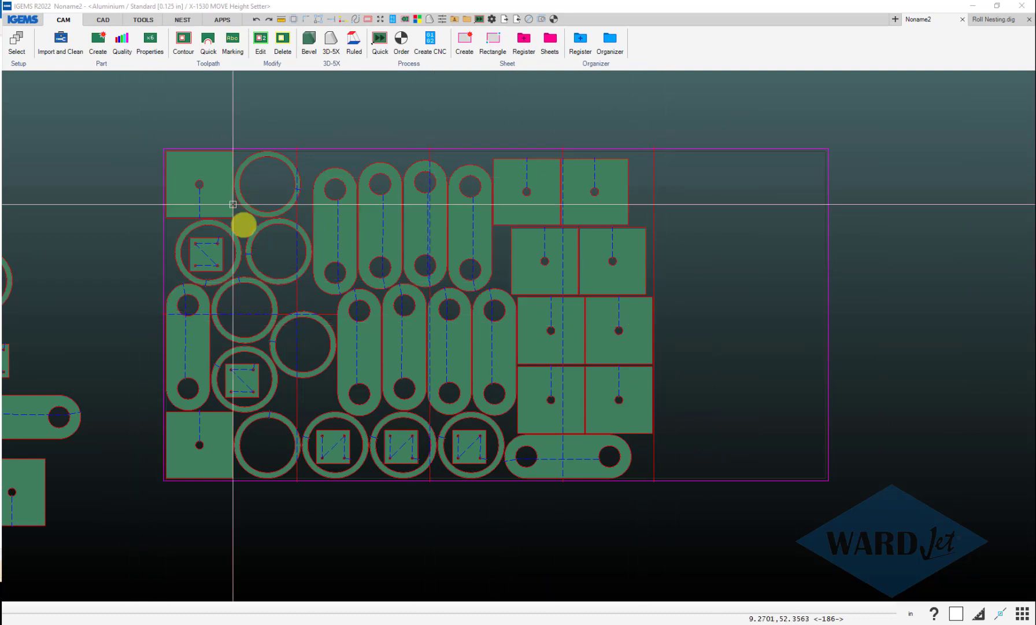
Step: Start cut ordering for all the parts and cutoffs on the nested sheet
{"action": "left_click", "coordinate": [401, 41]}
{"action": "left_click_drag", "start_coordinate": [148, 121], "coordinate": [861, 512]}
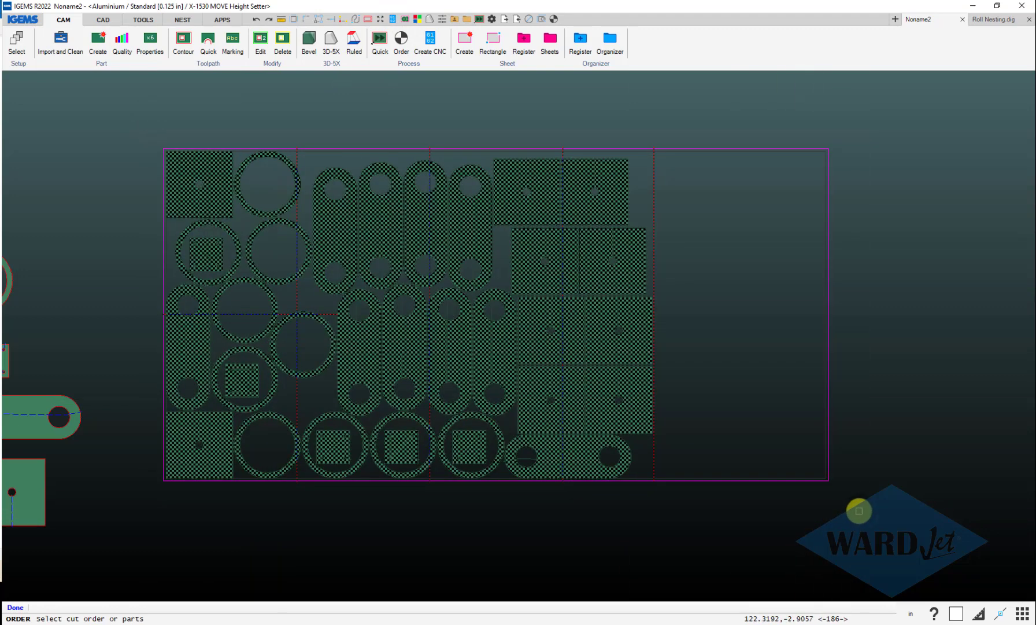
{"action": "right_click", "coordinate": [859, 510]}
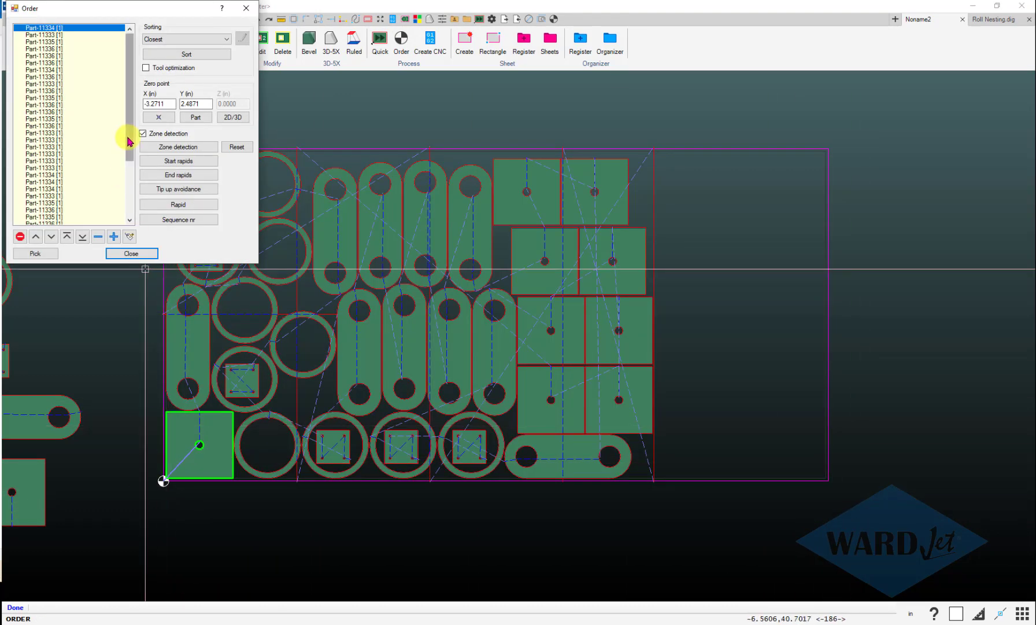
Step: Review the cut order list and identify which cutoff line each Cutoff entry at its end represents
{"action": "scroll", "coordinate": [129, 139], "scroll_direction": "down", "scroll_amount": 2}
{"action": "left_click", "coordinate": [64, 152]}
{"action": "left_click", "coordinate": [51, 203]}
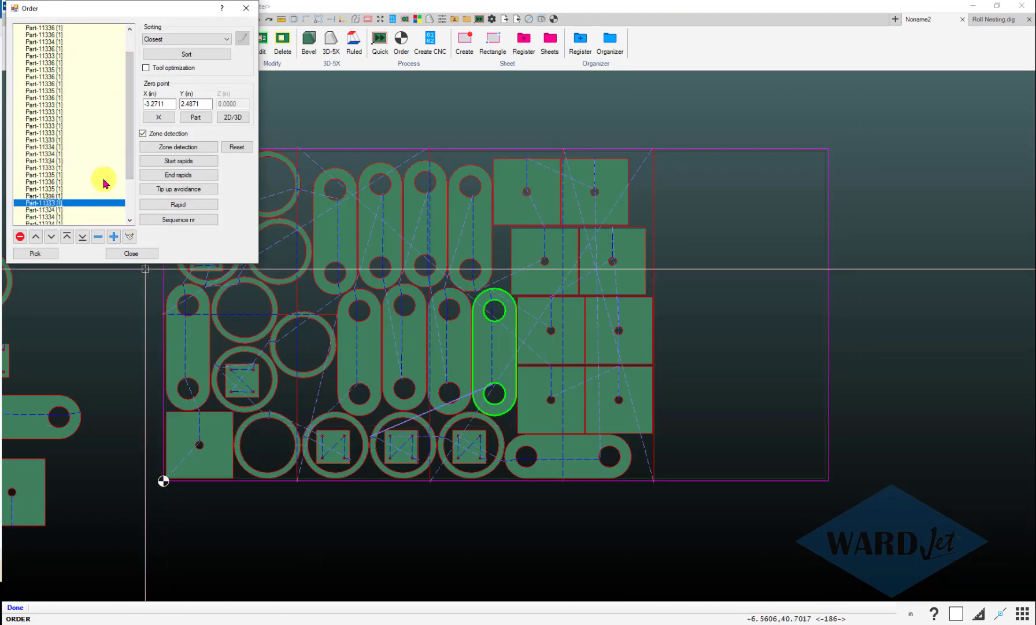
{"action": "left_click_drag", "start_coordinate": [129, 176], "coordinate": [129, 212]}
{"action": "left_click", "coordinate": [44, 189]}
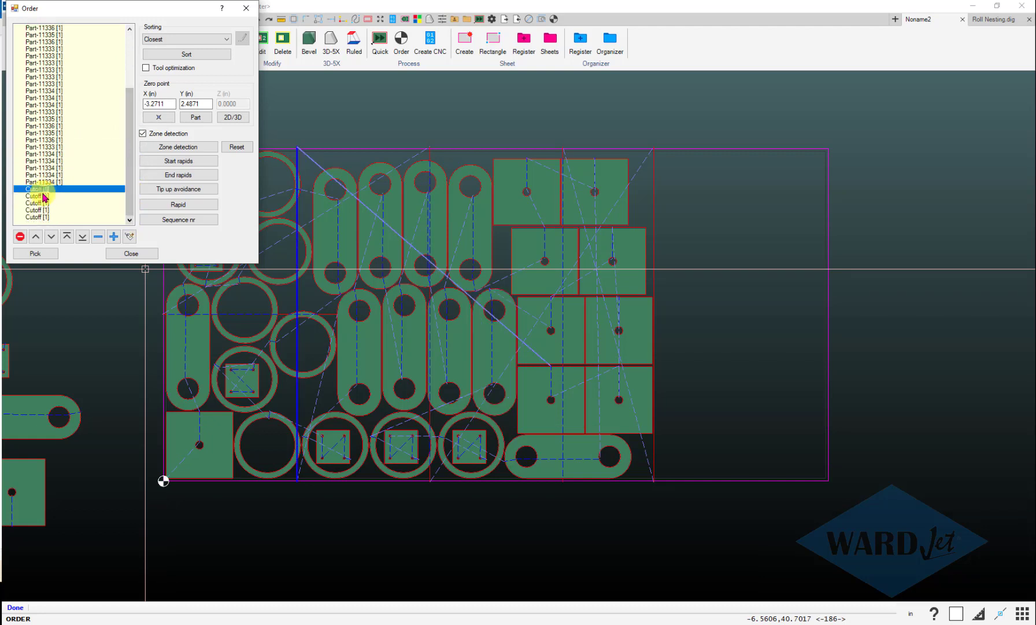
{"action": "left_click", "coordinate": [44, 196]}
{"action": "left_click", "coordinate": [43, 203]}
{"action": "left_click", "coordinate": [42, 210]}
{"action": "left_click", "coordinate": [42, 217]}
{"action": "middle_click_drag", "start_coordinate": [440, 236], "coordinate": [568, 237]}
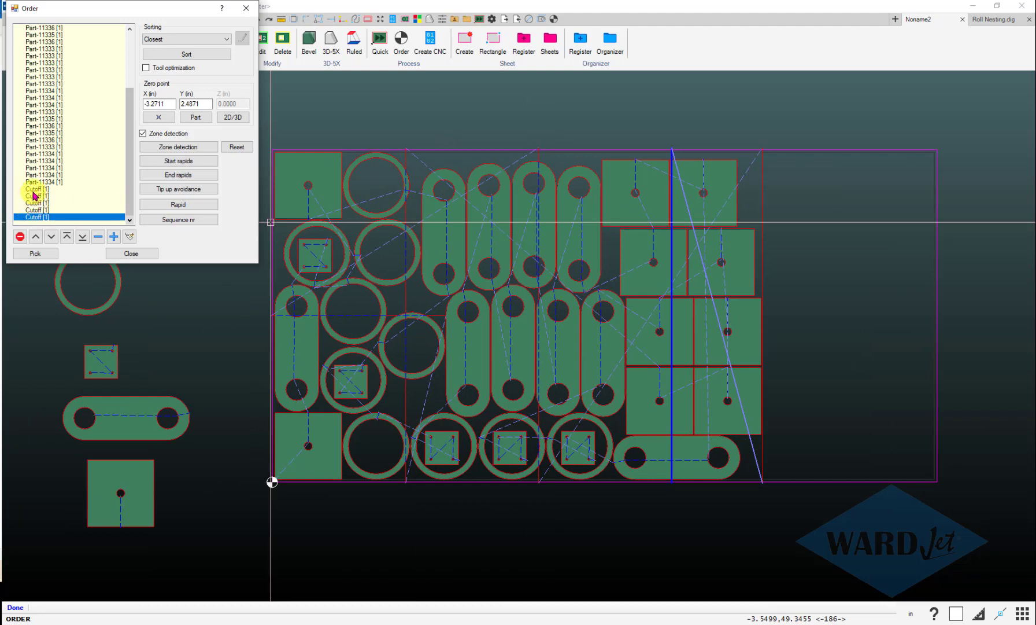
Step: Move the rightmost vertical cutoff one position down so it is cut last
{"action": "left_click", "coordinate": [33, 190]}
{"action": "left_click", "coordinate": [33, 197]}
{"action": "left_click", "coordinate": [33, 204]}
{"action": "left_click", "coordinate": [34, 210]}
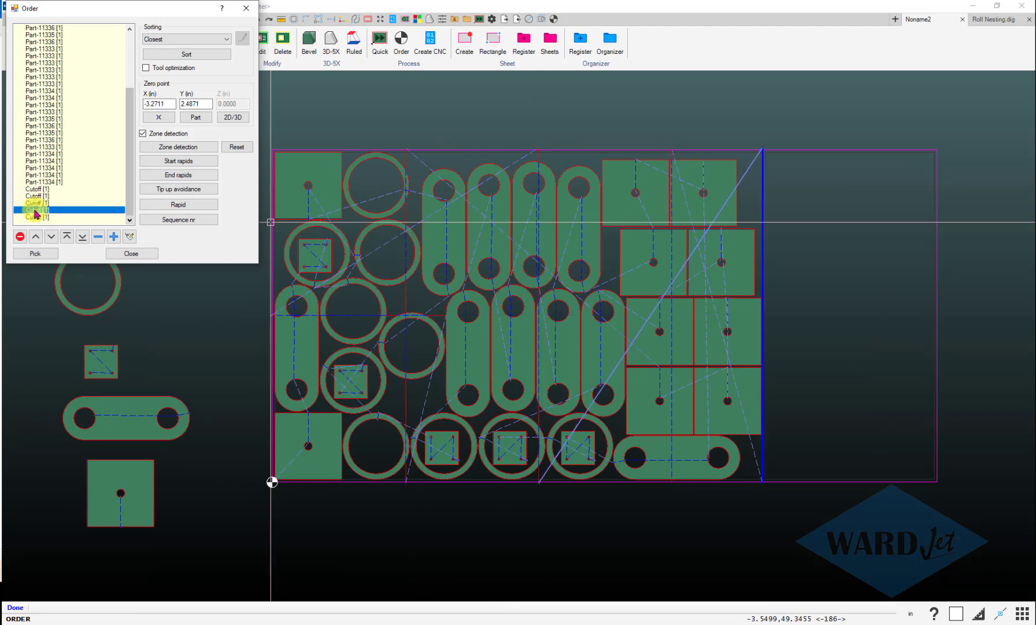
{"action": "left_click", "coordinate": [51, 237]}
Step: Reroute the rapid from the last part to the first cutoff through a point in the empty area right of the nest
{"action": "left_click", "coordinate": [37, 197]}
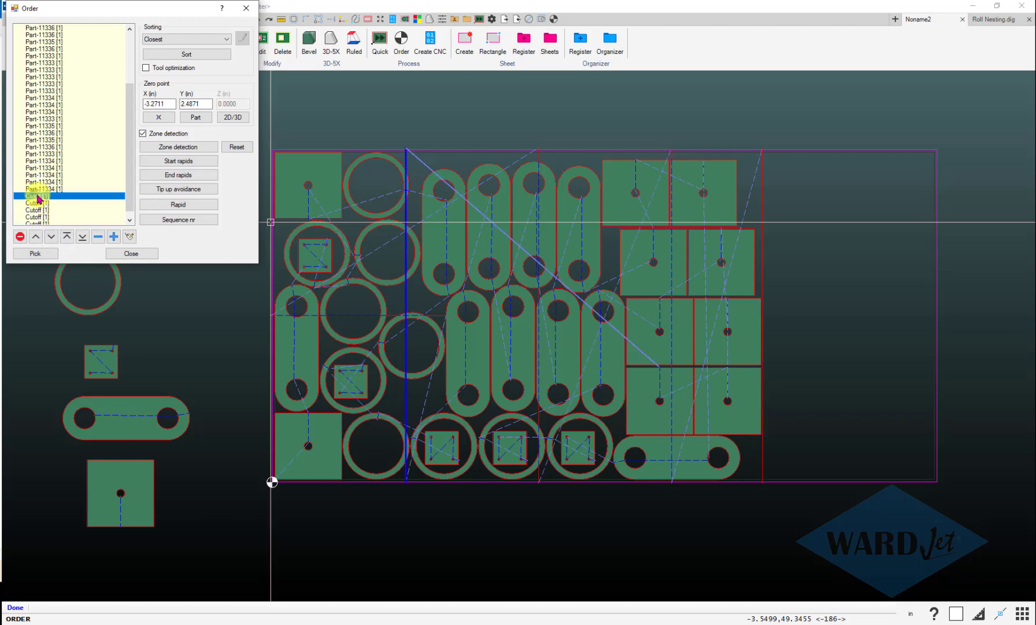
{"action": "scroll", "coordinate": [634, 326], "scroll_direction": "up", "scroll_amount": 3}
{"action": "scroll", "coordinate": [651, 380], "scroll_direction": "up", "scroll_amount": 3}
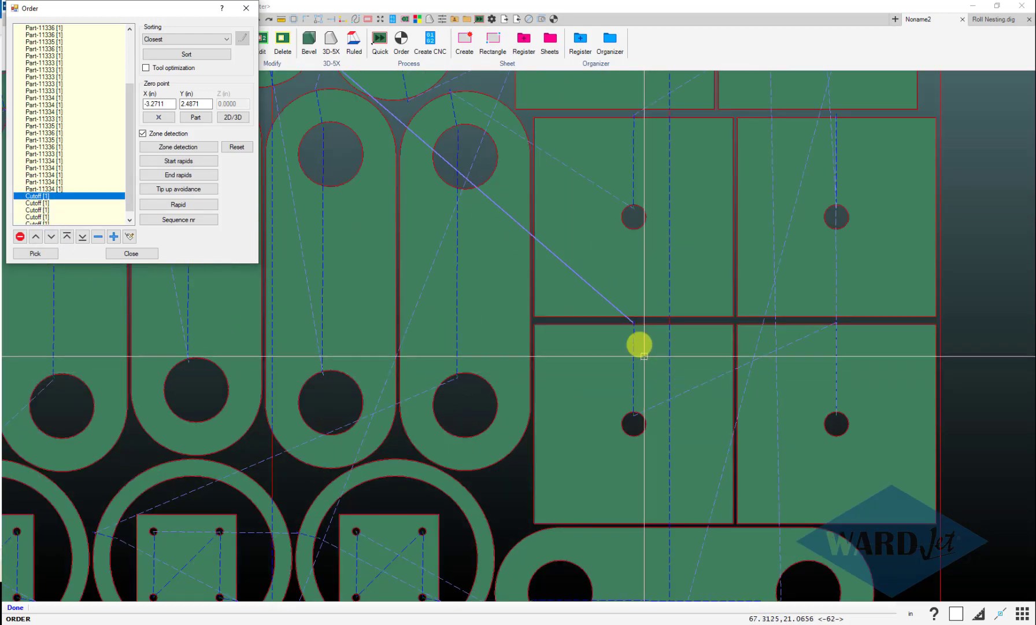
{"action": "left_click", "coordinate": [58, 188]}
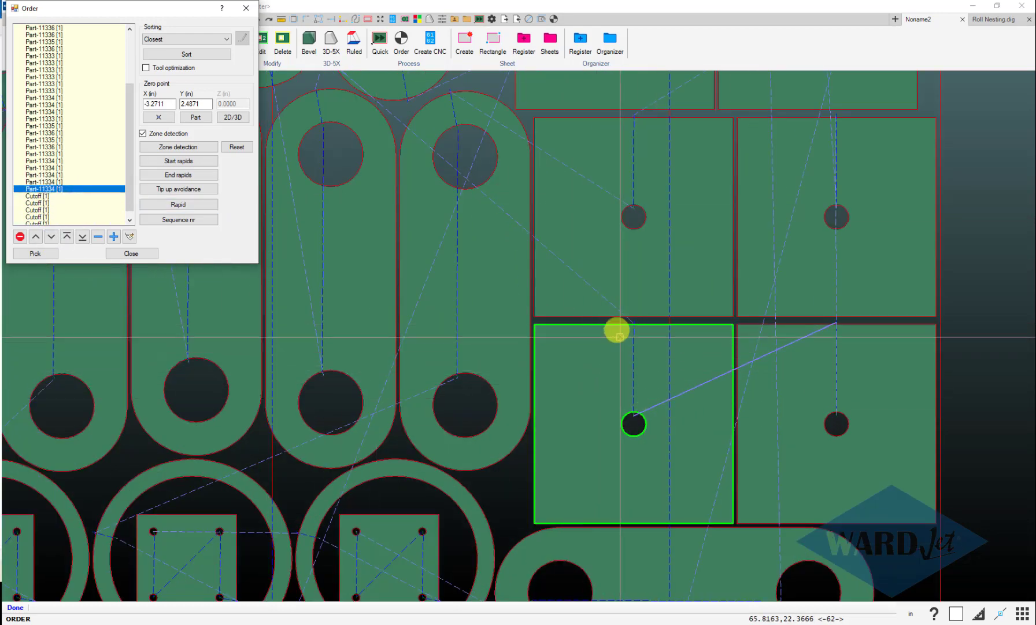
{"action": "scroll", "coordinate": [615, 329], "scroll_direction": "down", "scroll_amount": 5}
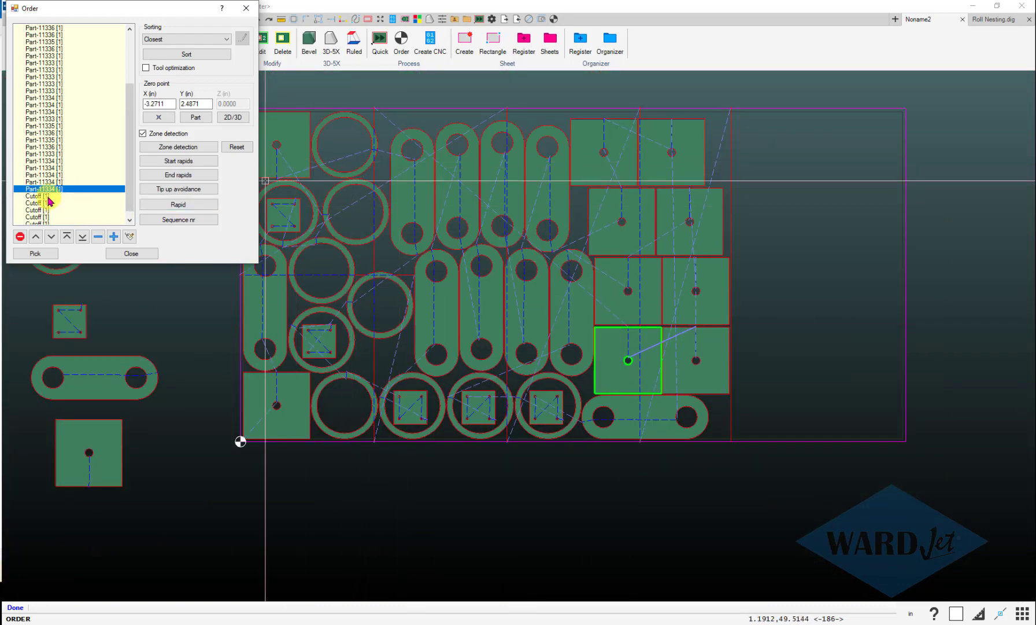
{"action": "left_click", "coordinate": [47, 196]}
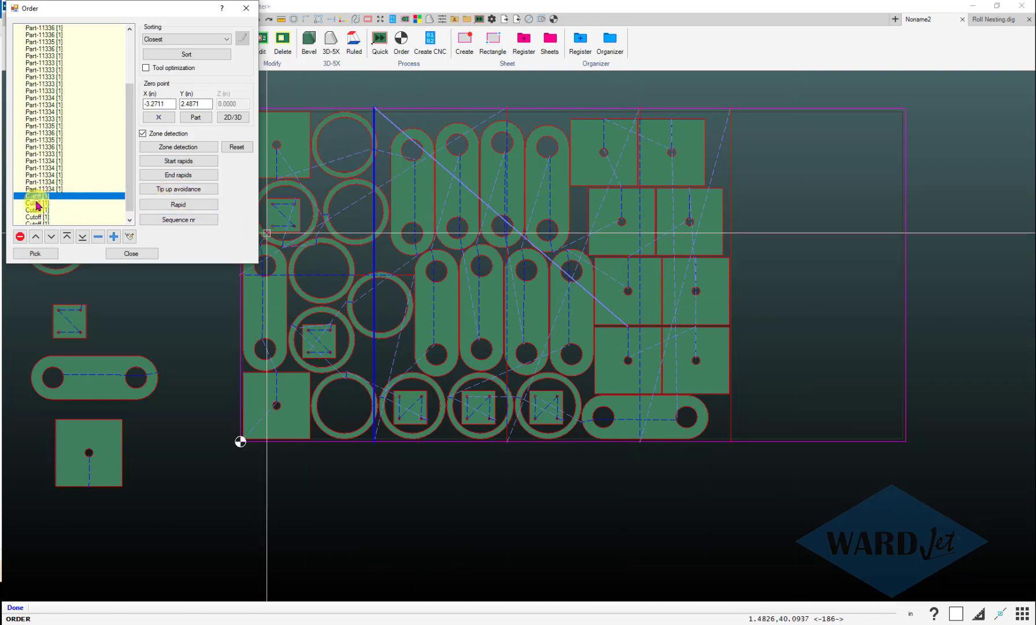
{"action": "left_click", "coordinate": [166, 205]}
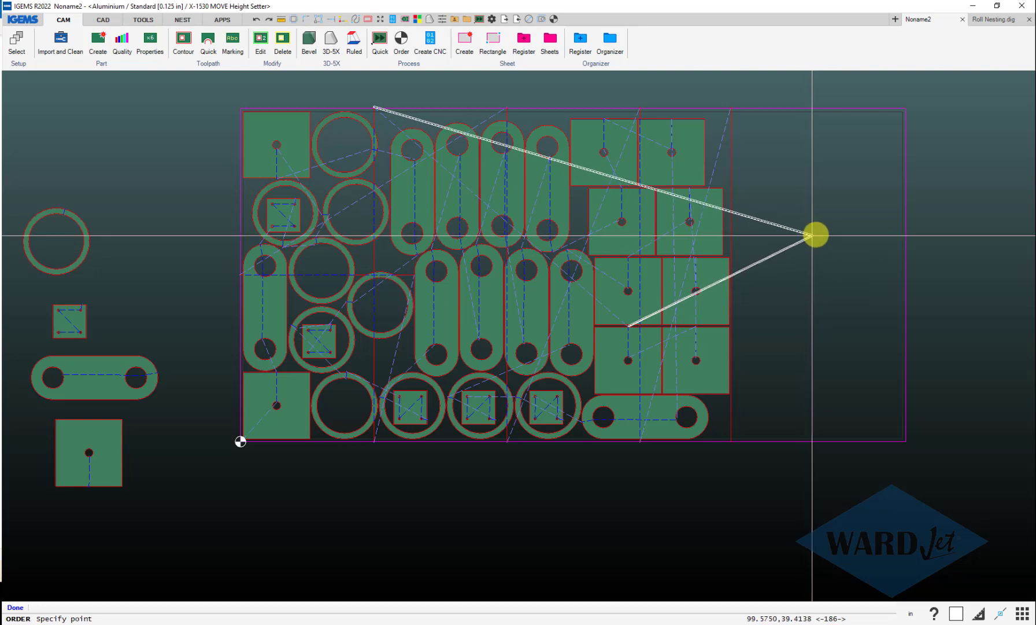
{"action": "left_click", "coordinate": [817, 234]}
{"action": "right_click", "coordinate": [723, 202]}
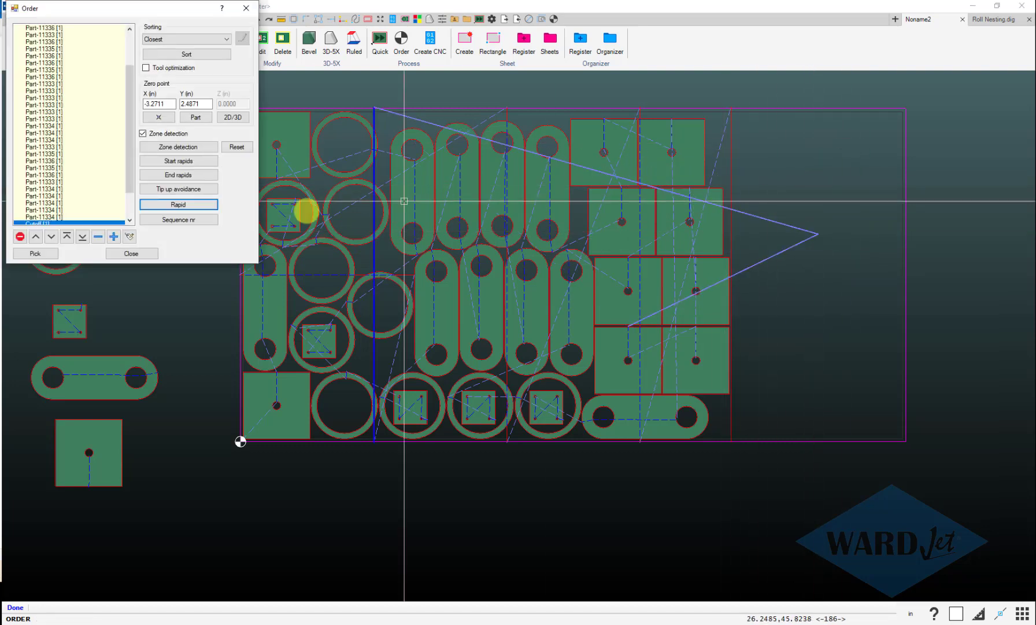
Step: Add a stop with the message "Remove Parts" to the first cutoff and finish the cut ordering
{"action": "left_click_drag", "start_coordinate": [132, 177], "coordinate": [130, 203]}
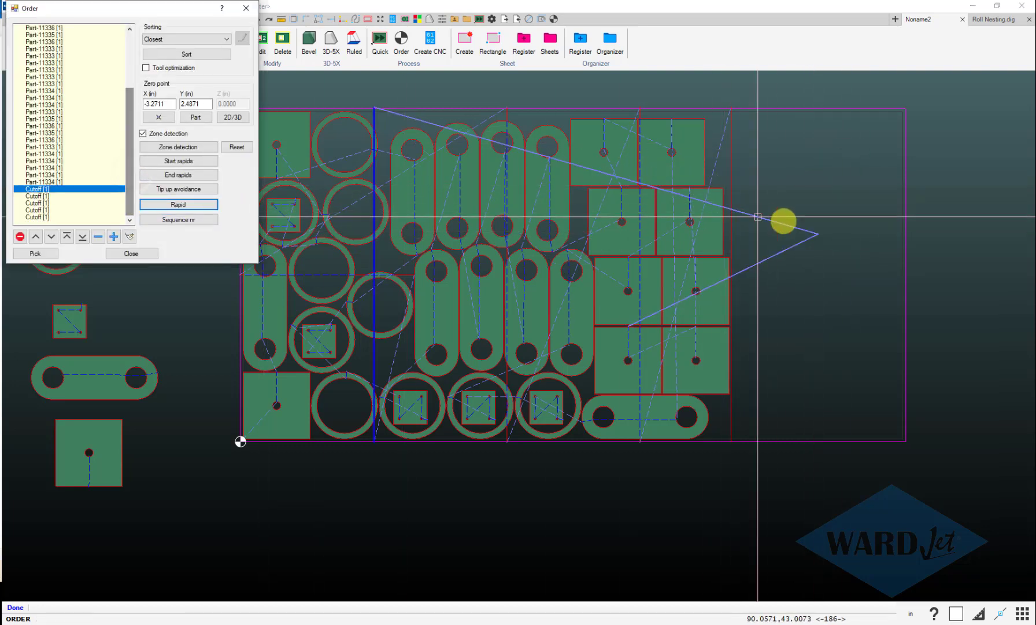
{"action": "left_click", "coordinate": [818, 234]}
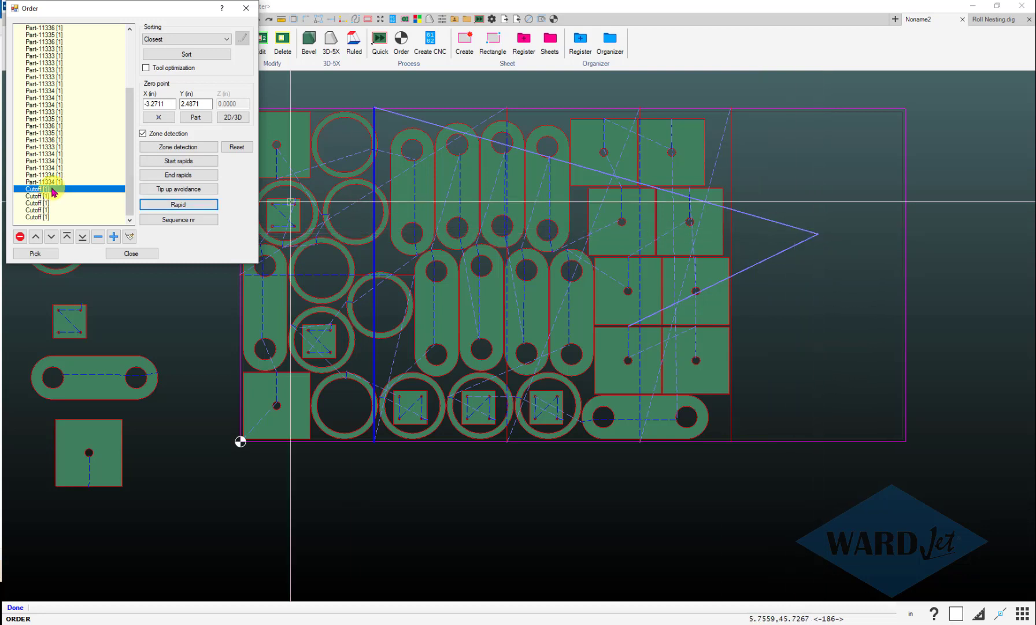
{"action": "left_click", "coordinate": [816, 234]}
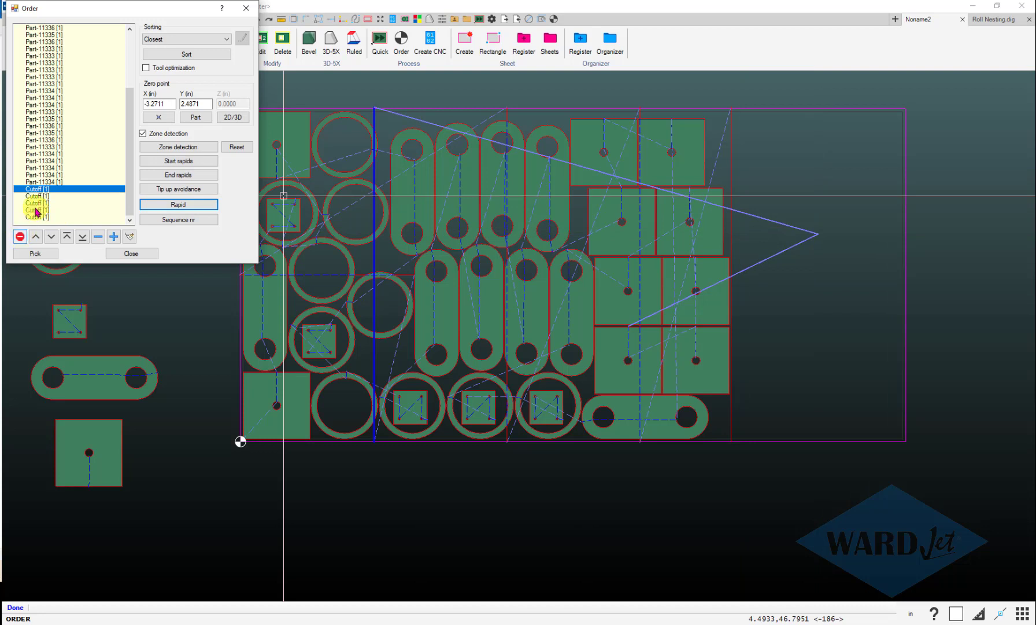
{"action": "left_click", "coordinate": [19, 237]}
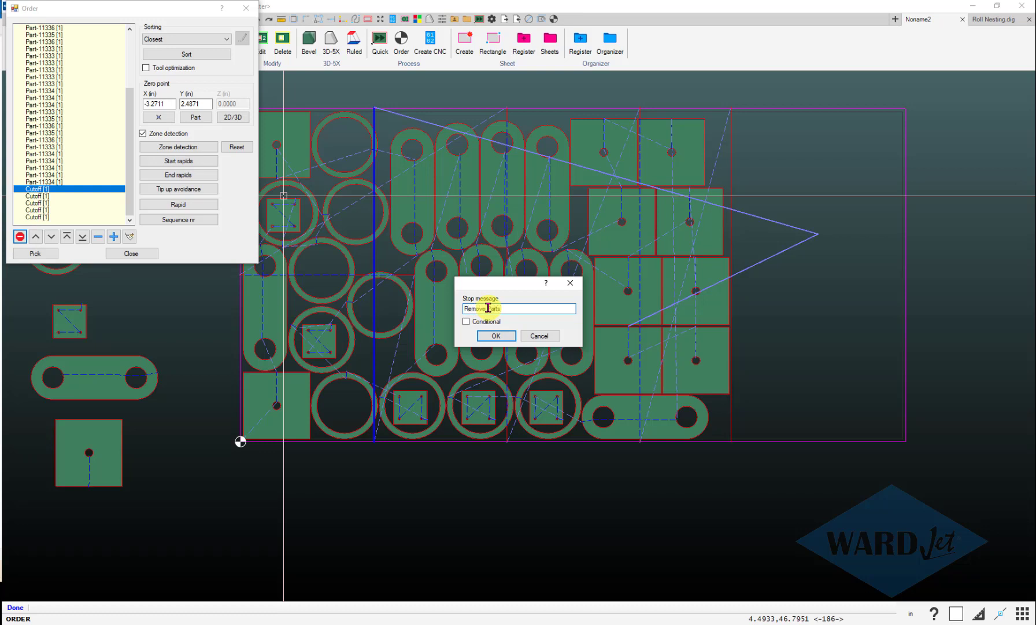
{"action": "left_click", "coordinate": [506, 340]}
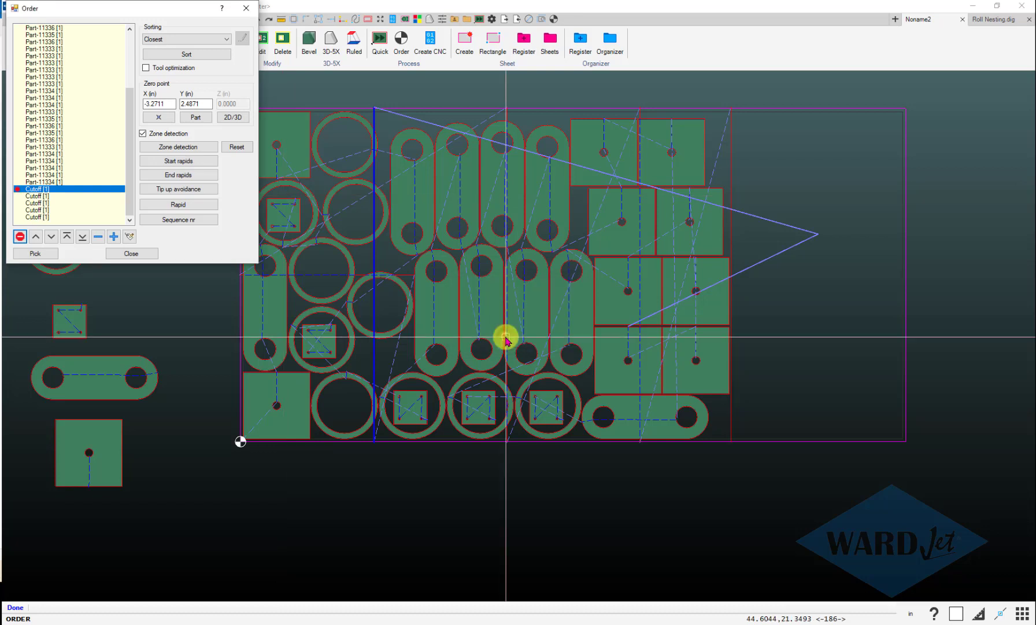
{"action": "left_click", "coordinate": [130, 253]}
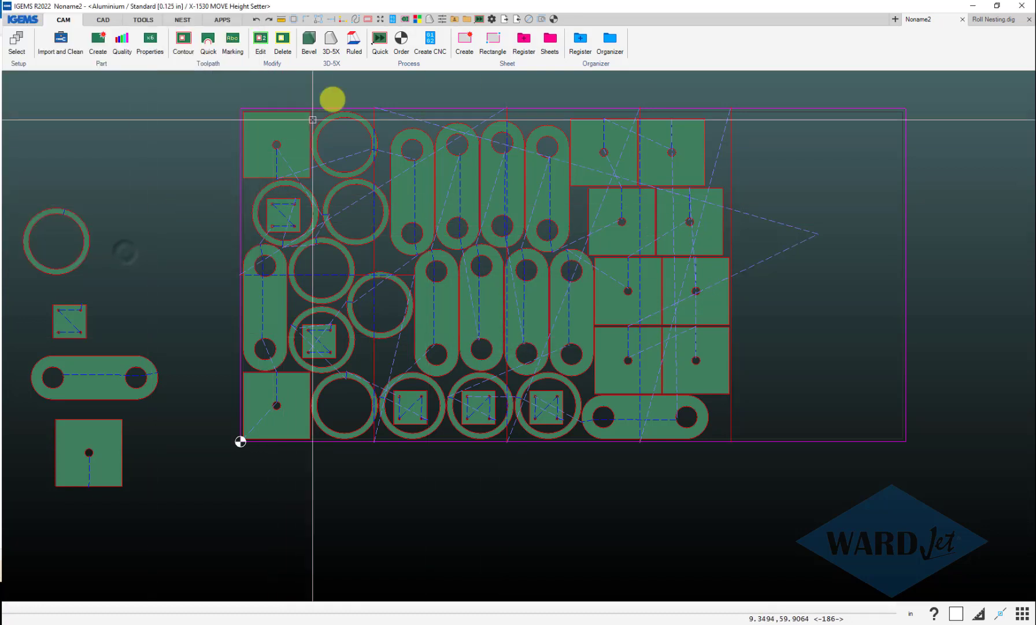
Step: Start the CNC simulation with Z-axis lift between cuttings enabled and a tool diameter of 0.0440
{"action": "left_click", "coordinate": [434, 40]}
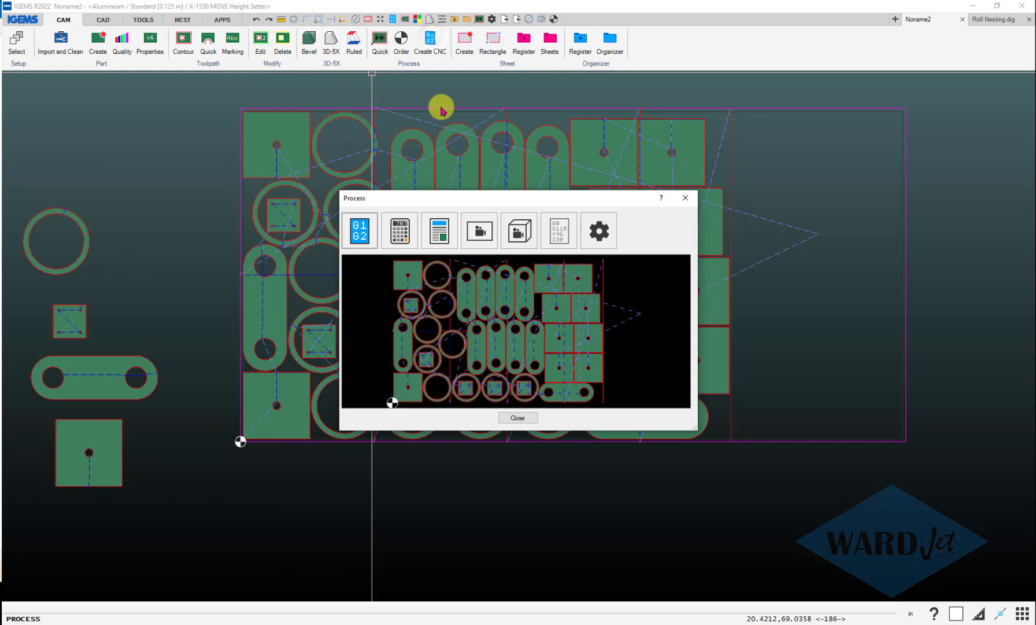
{"action": "left_click", "coordinate": [475, 226]}
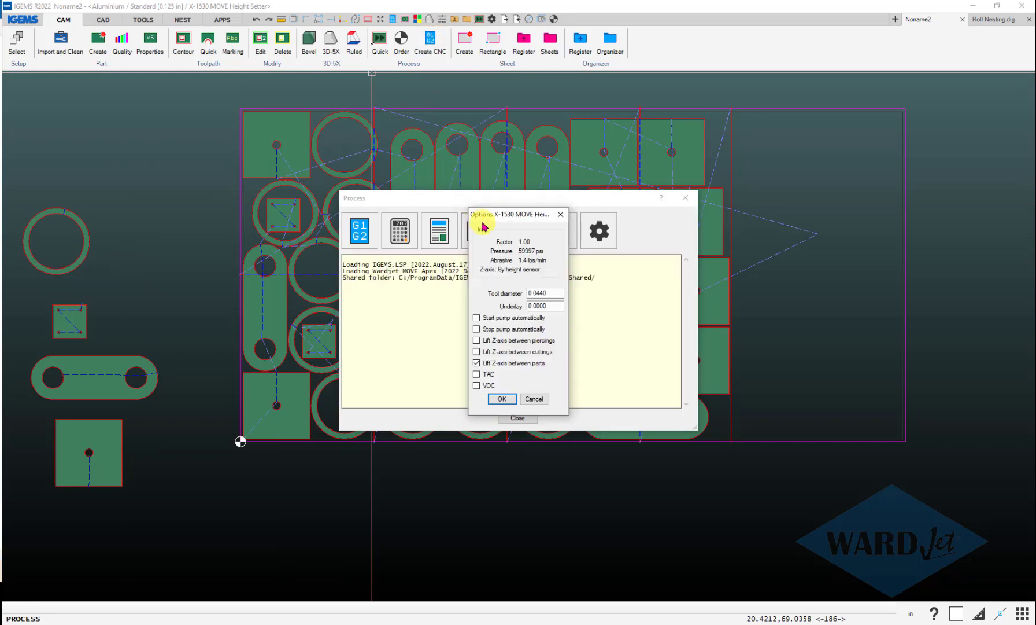
{"action": "left_click", "coordinate": [477, 352]}
{"action": "left_click", "coordinate": [499, 399]}
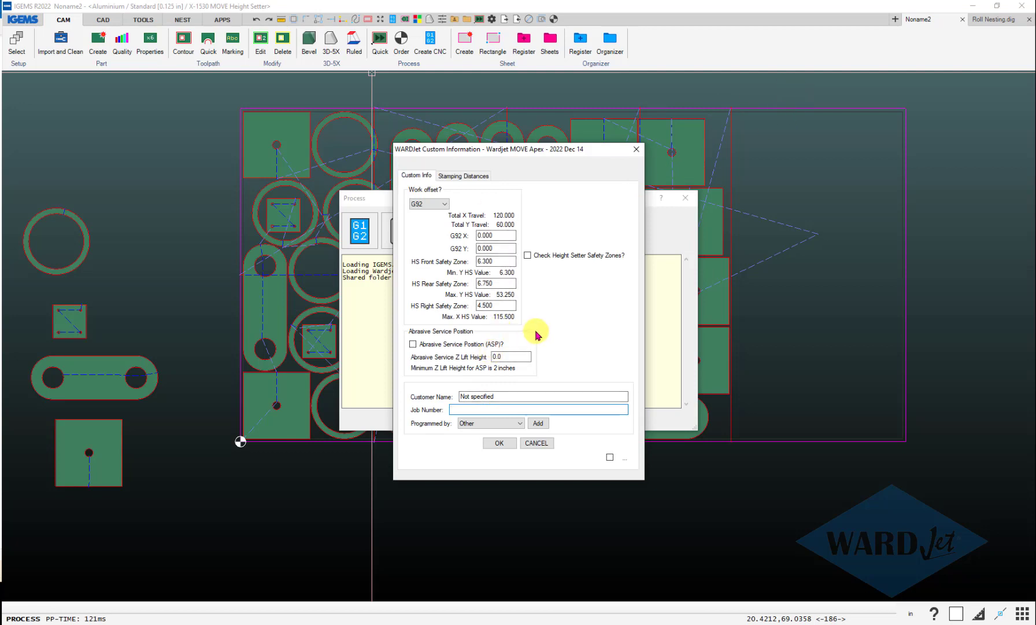
Step: Accept the WARDJet custom information and a 0.125 in additional Z stand-off for the remnant cut, and specify the simulation point
{"action": "left_click", "coordinate": [500, 443]}
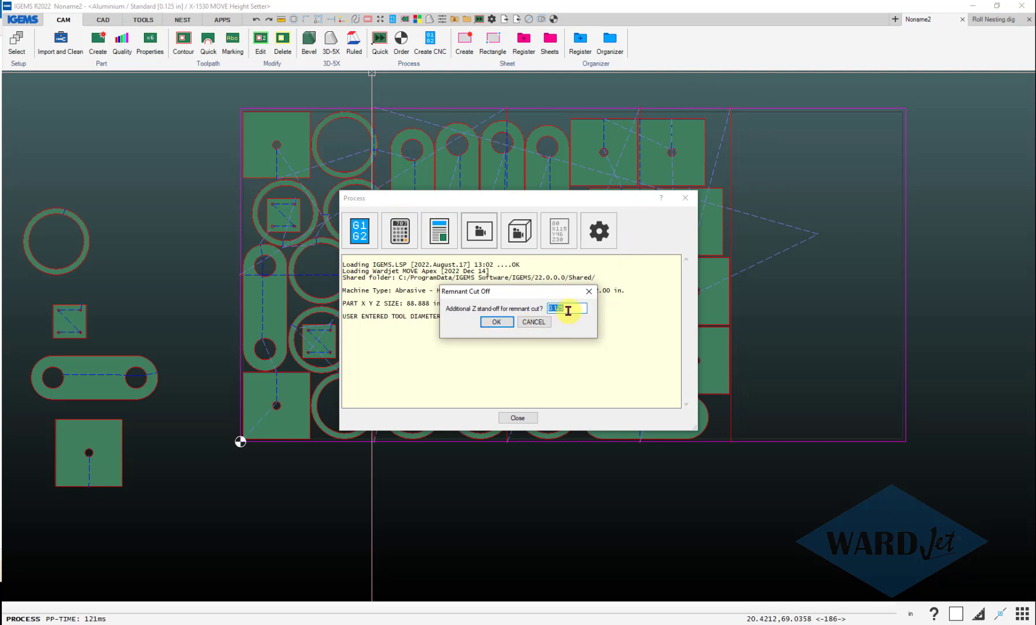
{"action": "left_click", "coordinate": [497, 322]}
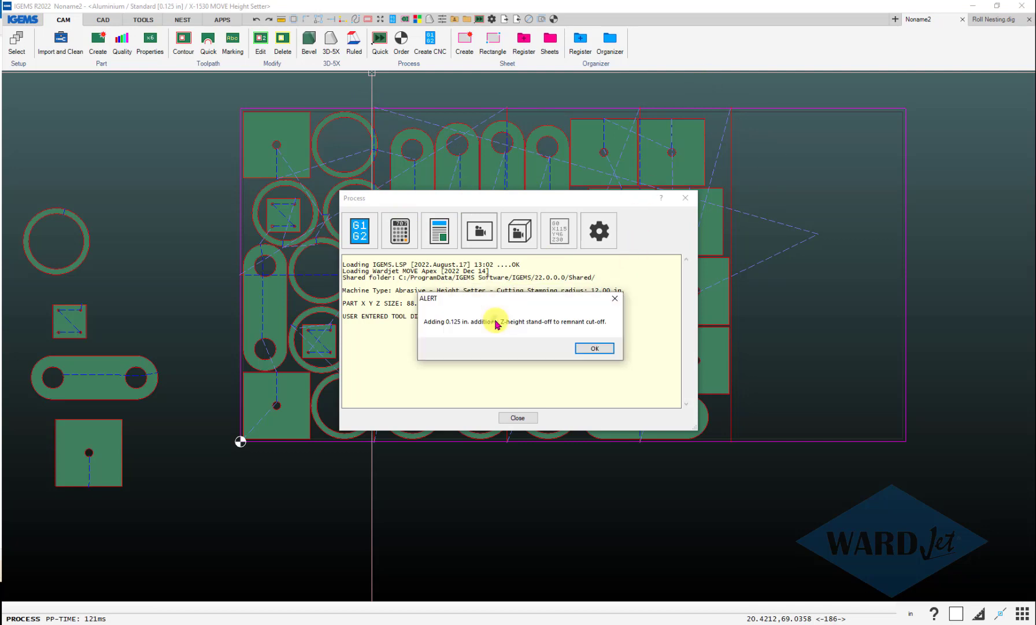
{"action": "left_click", "coordinate": [595, 348]}
{"action": "left_click", "coordinate": [538, 387]}
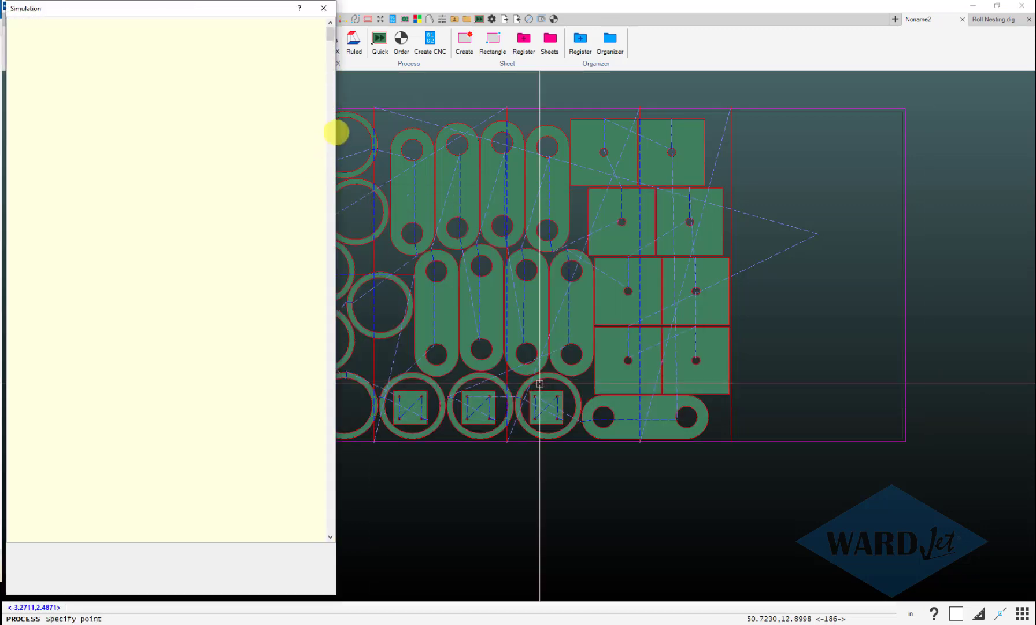
Step: Locate the program lines in the simulation where cutting passes from the last part to the first cutoff
{"action": "left_click_drag", "start_coordinate": [331, 38], "coordinate": [334, 427]}
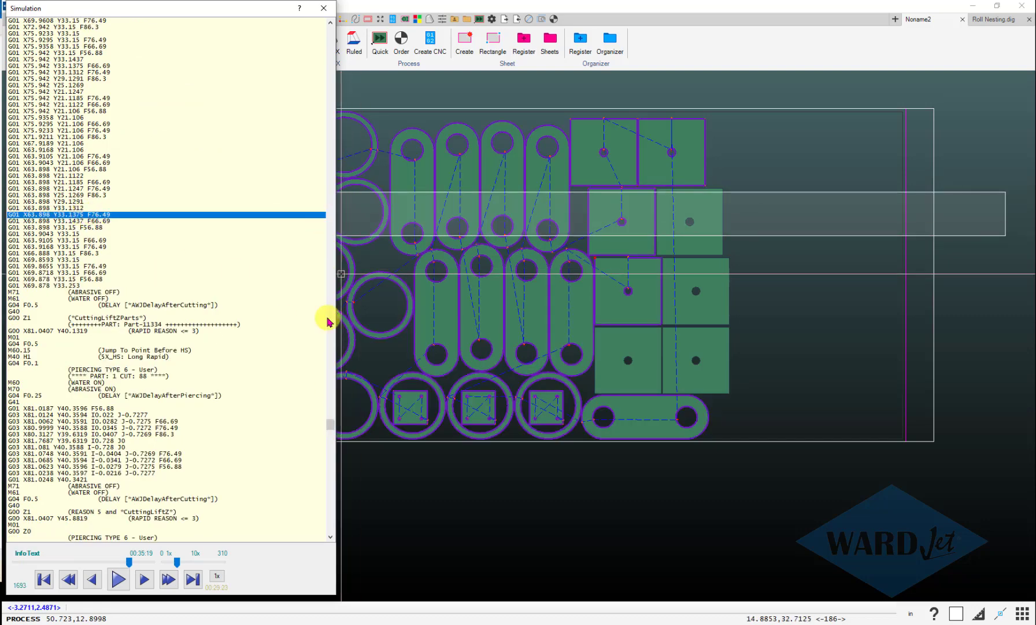
{"action": "left_click_drag", "start_coordinate": [333, 425], "coordinate": [329, 497]}
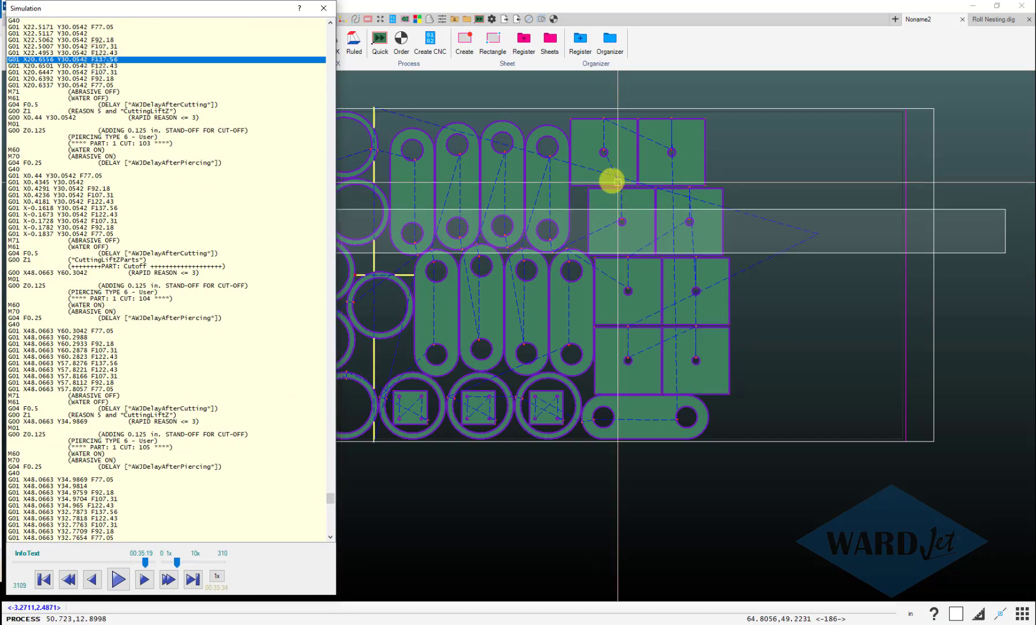
{"action": "middle_click_drag", "start_coordinate": [610, 180], "coordinate": [694, 233]}
{"action": "scroll", "coordinate": [153, 202], "scroll_direction": "up", "scroll_amount": 7}
{"action": "scroll", "coordinate": [160, 201], "scroll_direction": "up", "scroll_amount": 20}
{"action": "scroll", "coordinate": [160, 200], "scroll_direction": "up", "scroll_amount": 20}
Step: Step the simulation from the last part's final moves through the rapid point and part removal stop to the first cutoff's stand-off
{"action": "left_click", "coordinate": [82, 208]}
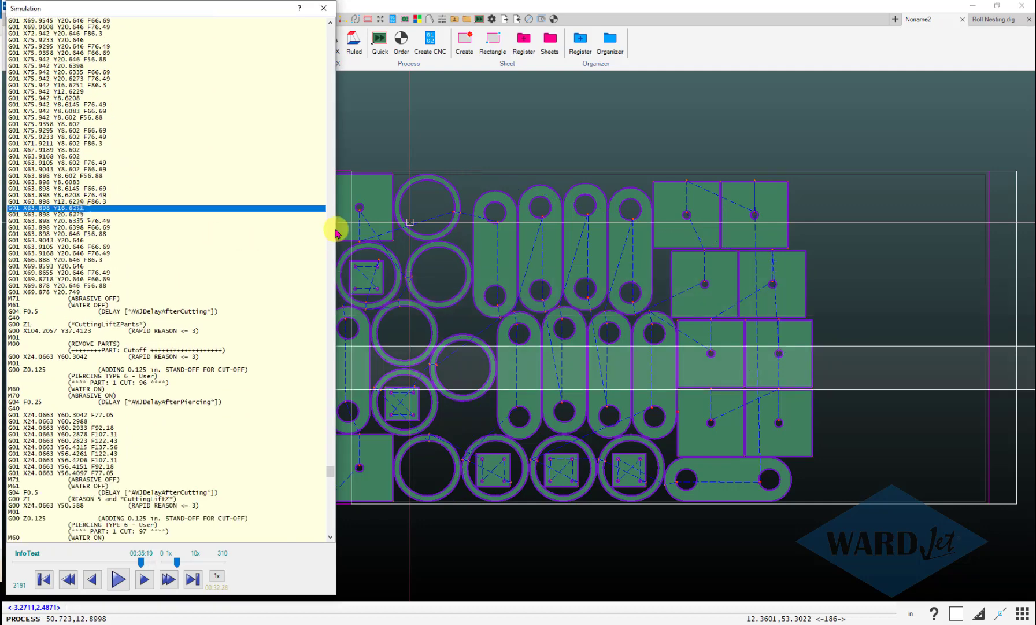
{"action": "scroll", "coordinate": [689, 358], "scroll_direction": "up", "scroll_amount": 8}
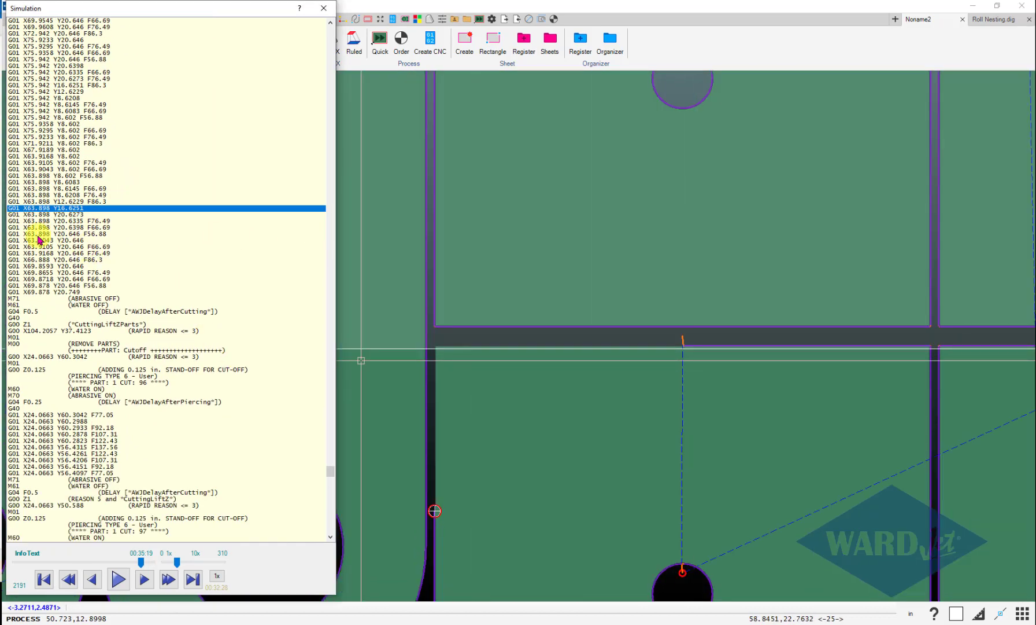
{"action": "left_click", "coordinate": [37, 234]}
{"action": "scroll", "coordinate": [694, 354], "scroll_direction": "down", "scroll_amount": 10}
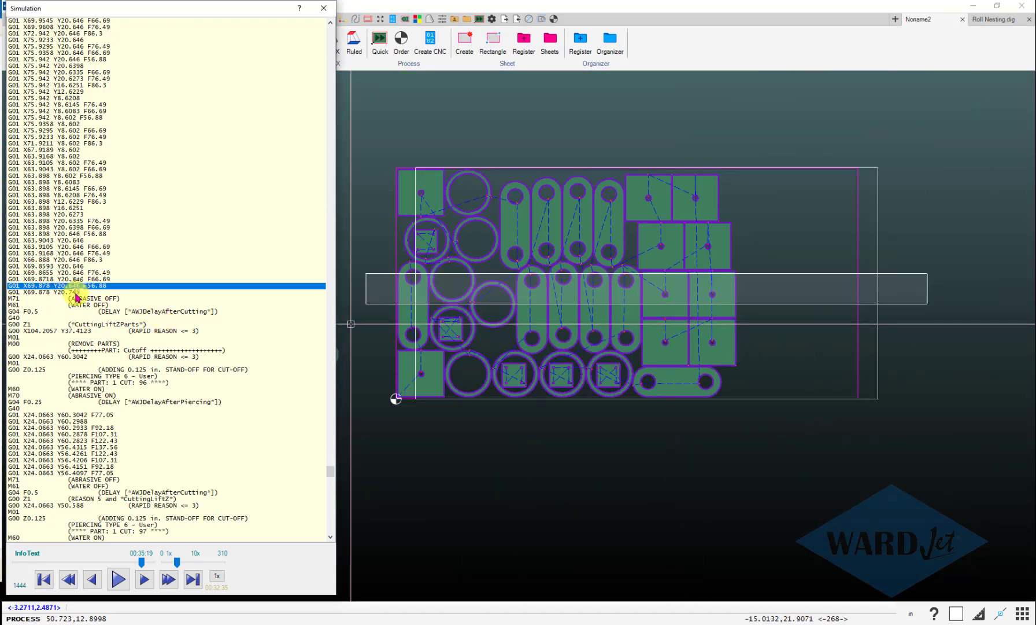
{"action": "left_click", "coordinate": [65, 332]}
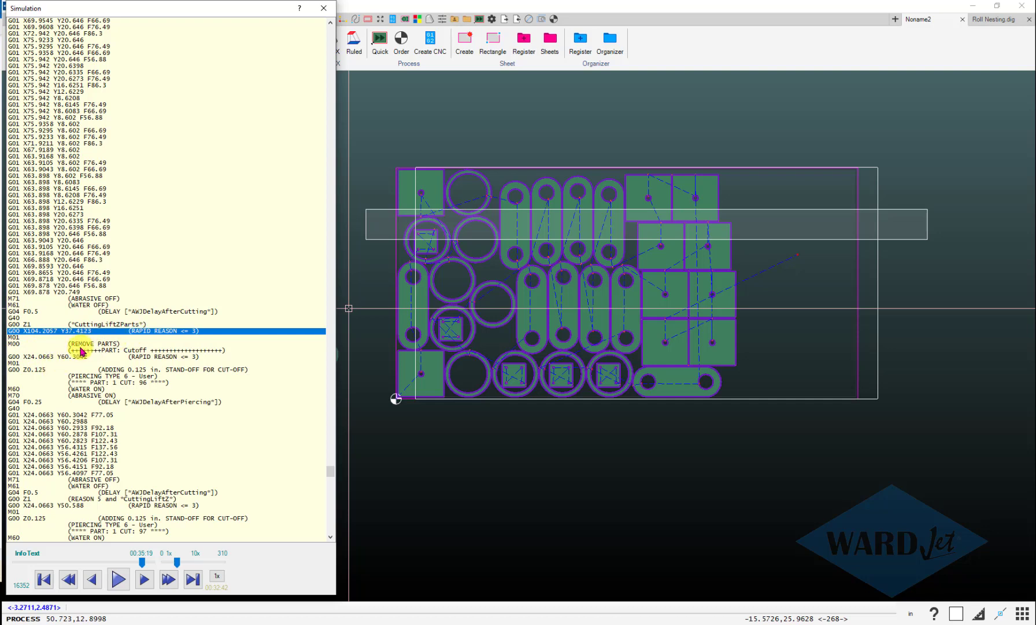
{"action": "left_click", "coordinate": [40, 357]}
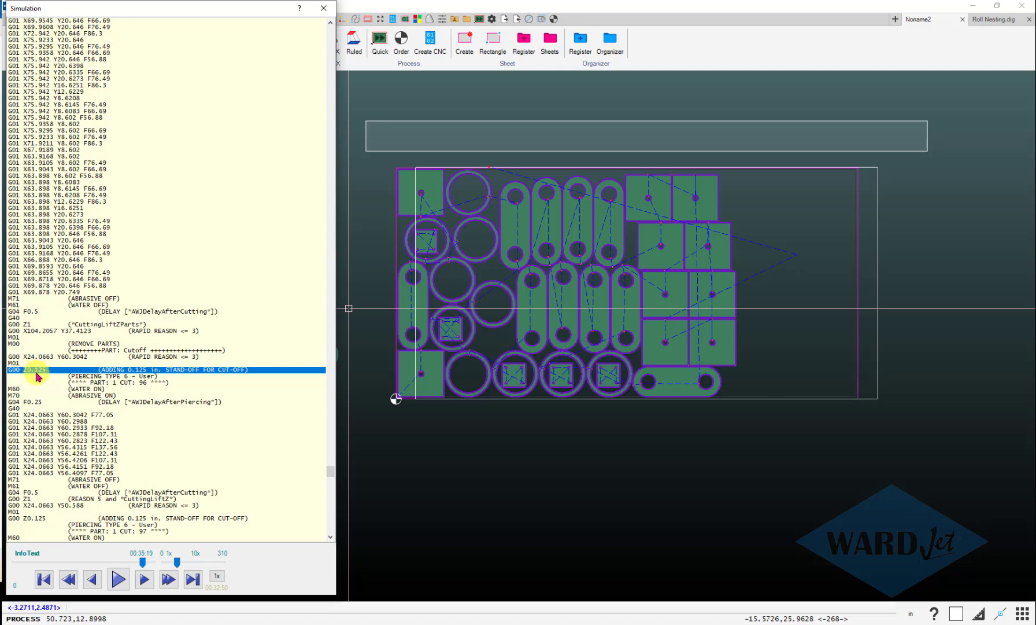
Step: Play the simulation from the stand-off line of cut 98 and increase its playback speed
{"action": "scroll", "coordinate": [38, 346], "scroll_direction": "down", "scroll_amount": 5}
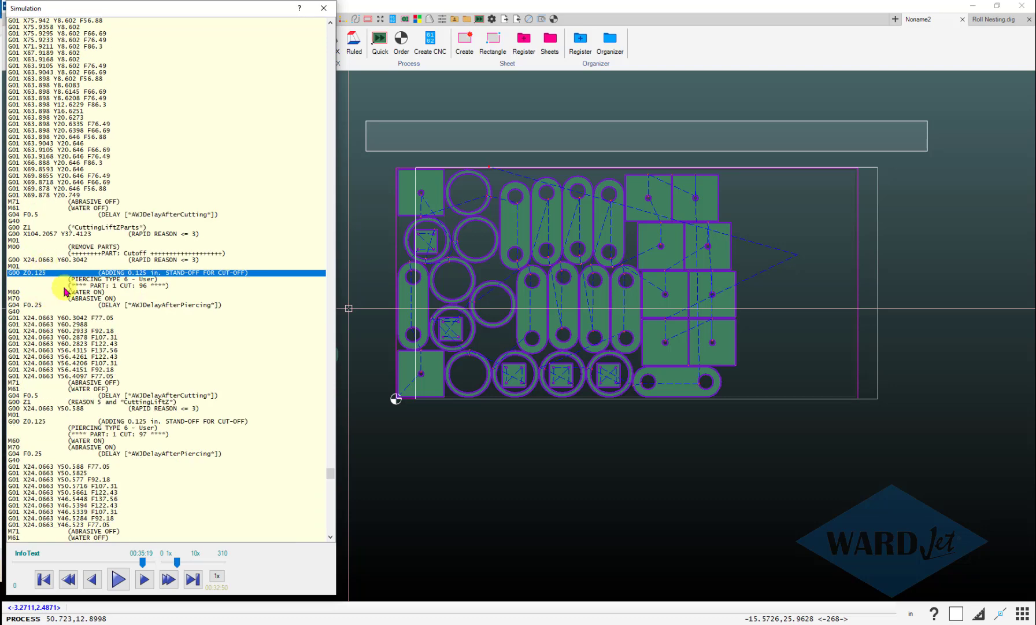
{"action": "scroll", "coordinate": [84, 288], "scroll_direction": "down", "scroll_amount": 6}
{"action": "left_click", "coordinate": [43, 355]}
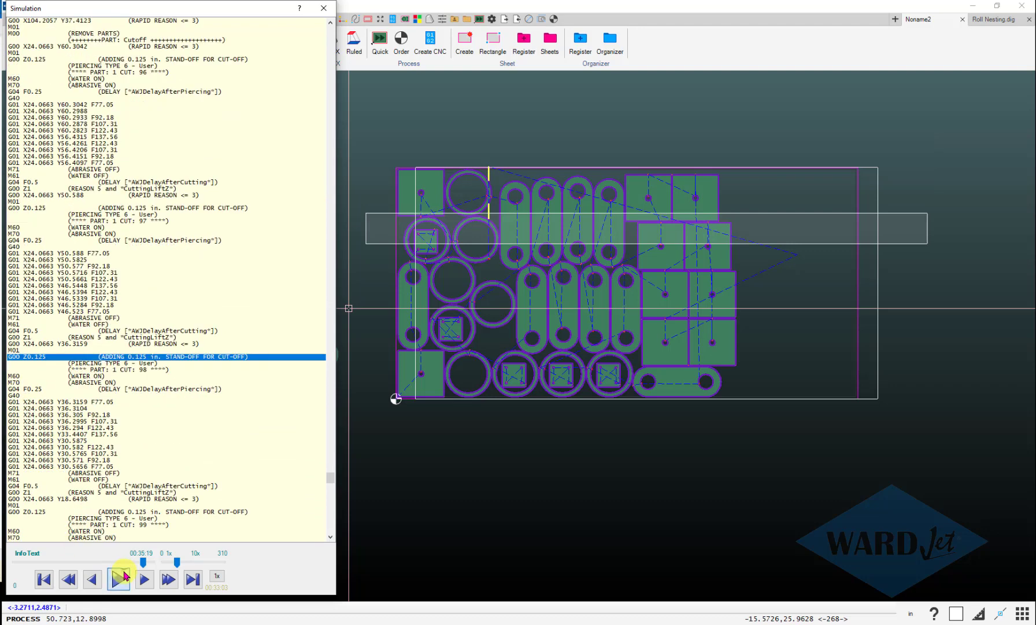
{"action": "left_click", "coordinate": [120, 578]}
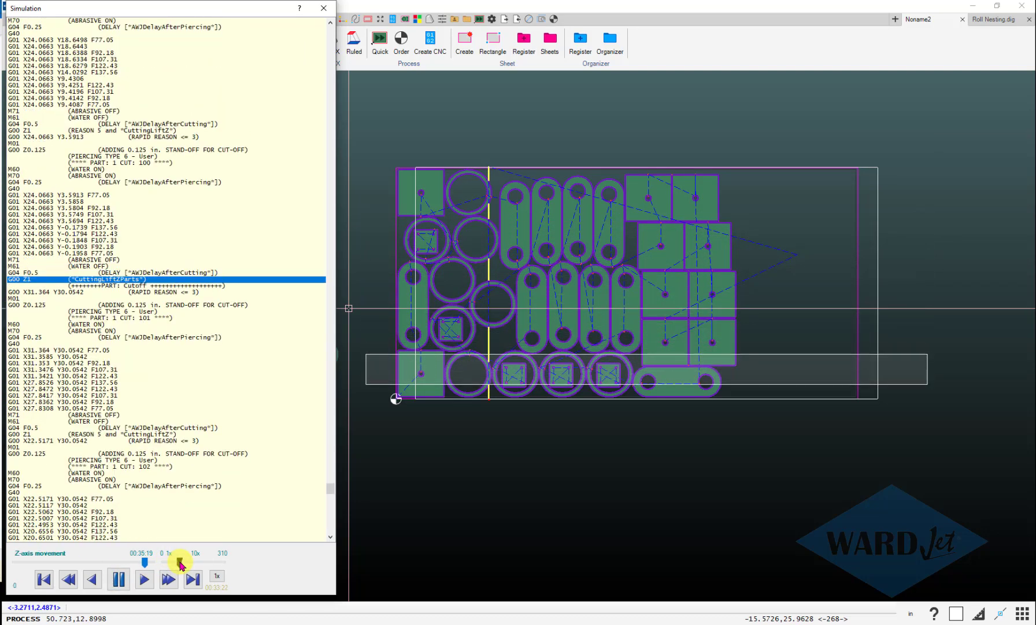
{"action": "left_click_drag", "start_coordinate": [180, 564], "coordinate": [185, 565]}
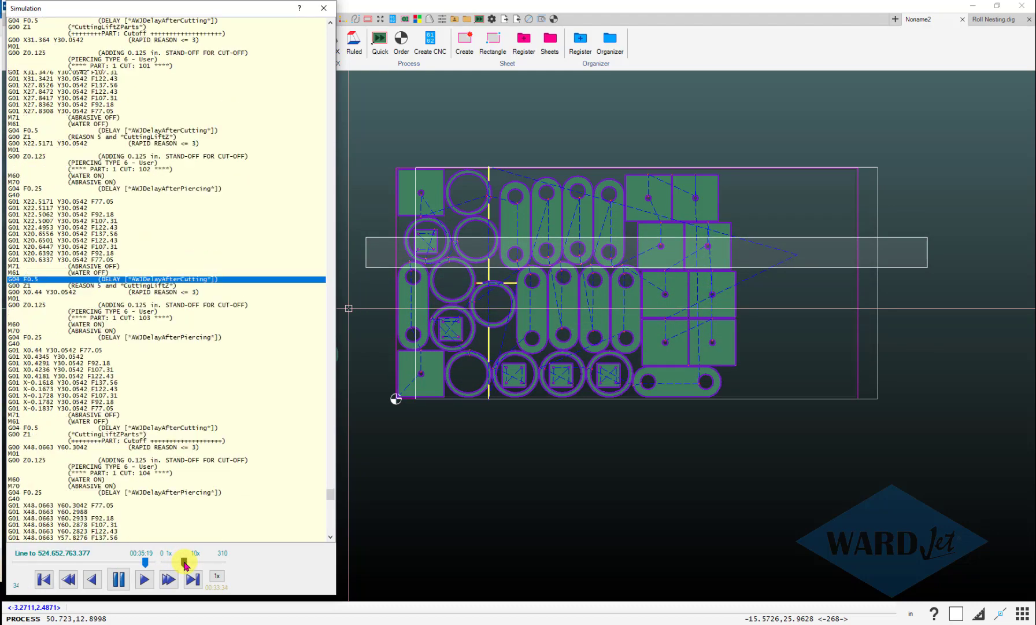